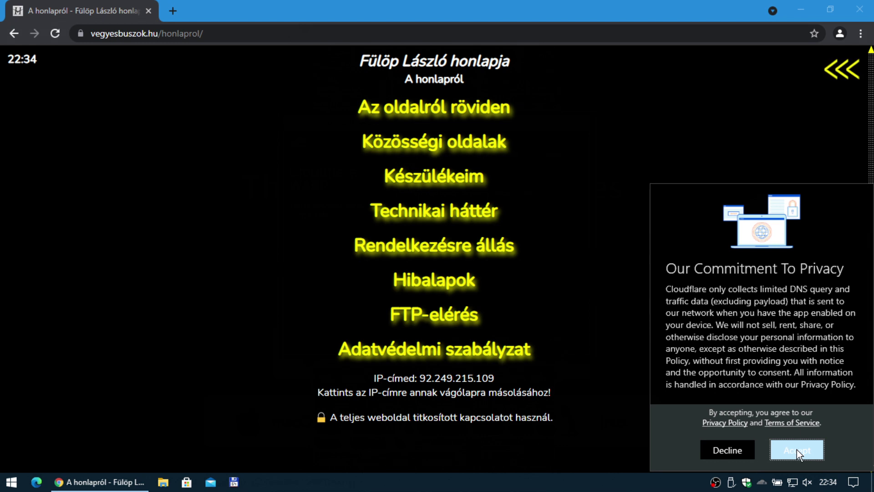
Step: Accept Cloudflare's WARP privacy terms, try to connect WARP, and reload the web page to check the IP address
{"action": "left_click", "coordinate": [797, 449]}
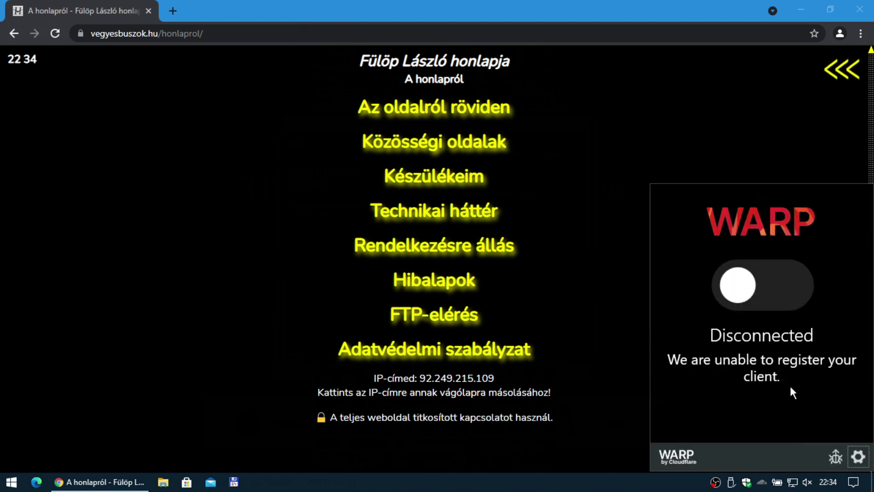
{"action": "left_click", "coordinate": [769, 290]}
{"action": "left_click", "coordinate": [624, 318]}
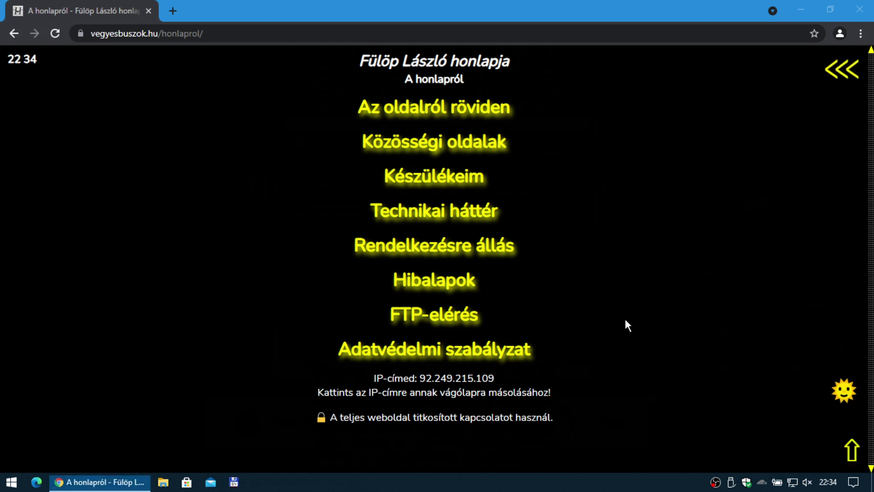
{"action": "left_click", "coordinate": [56, 37]}
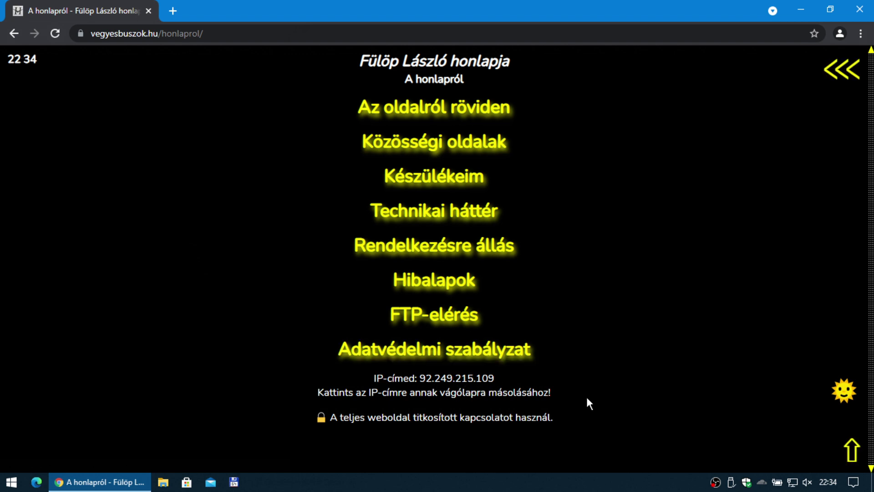
Step: Turn on the WARP connection and reload the web page to refresh the displayed IP address
{"action": "left_click", "coordinate": [762, 483]}
{"action": "left_click", "coordinate": [774, 296]}
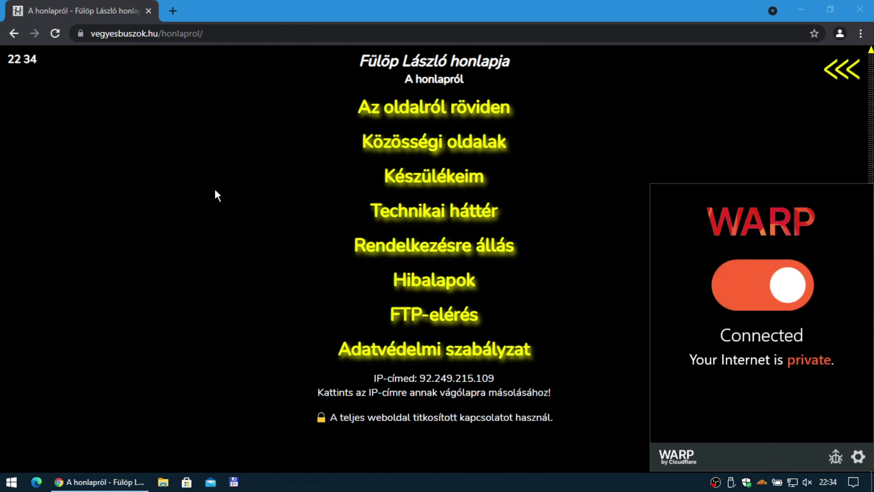
{"action": "left_click", "coordinate": [128, 162]}
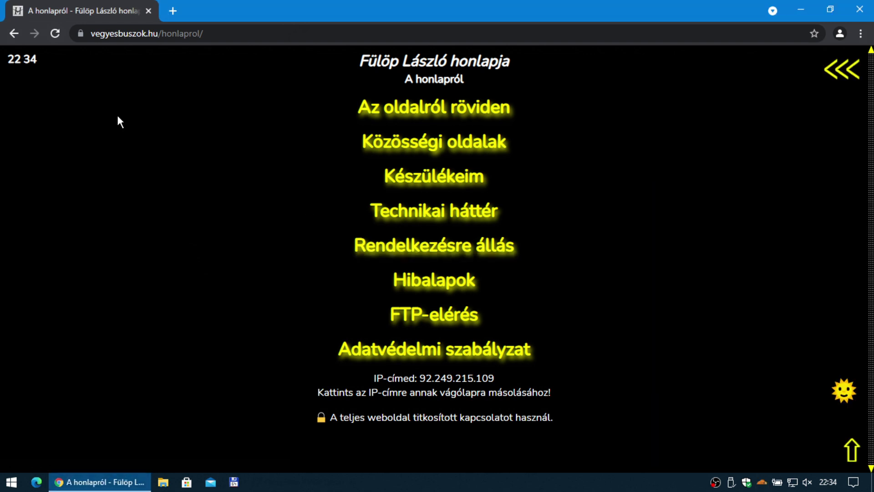
{"action": "left_click", "coordinate": [61, 40]}
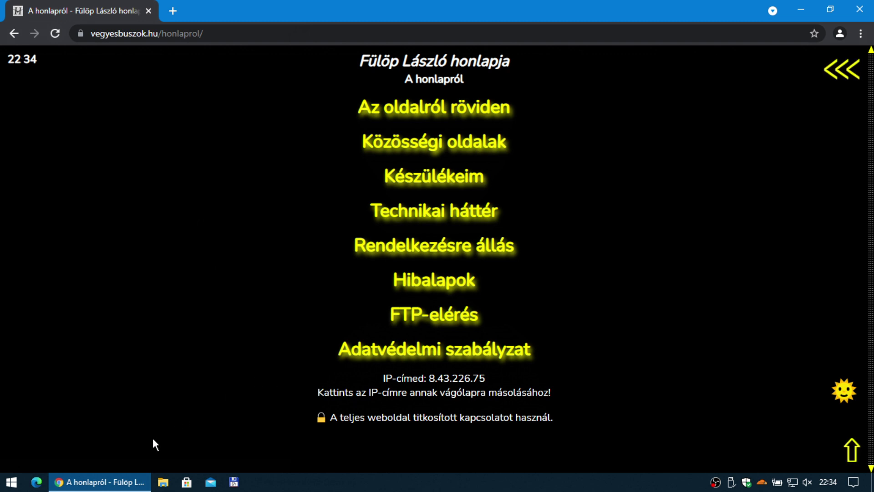
Step: Switch to Total Commander from the desktop and dismiss its shareware notice with the requested number 2
{"action": "left_click", "coordinate": [122, 483]}
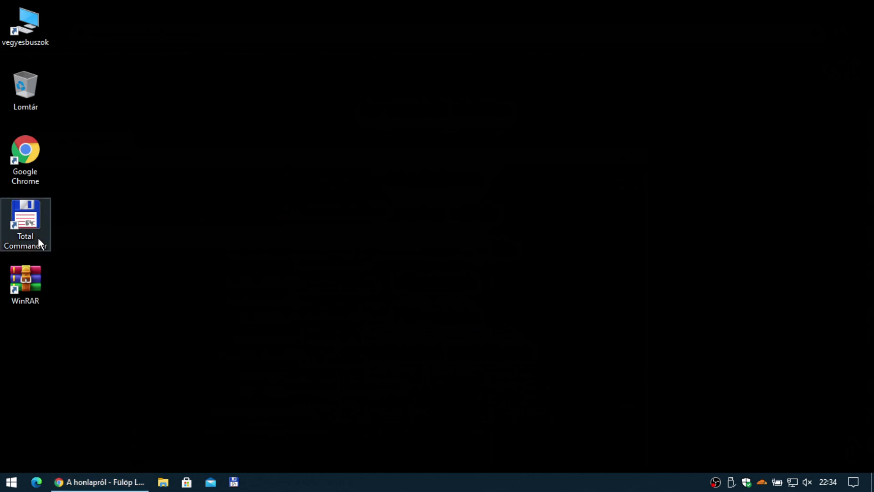
{"action": "double_click", "coordinate": [38, 240]}
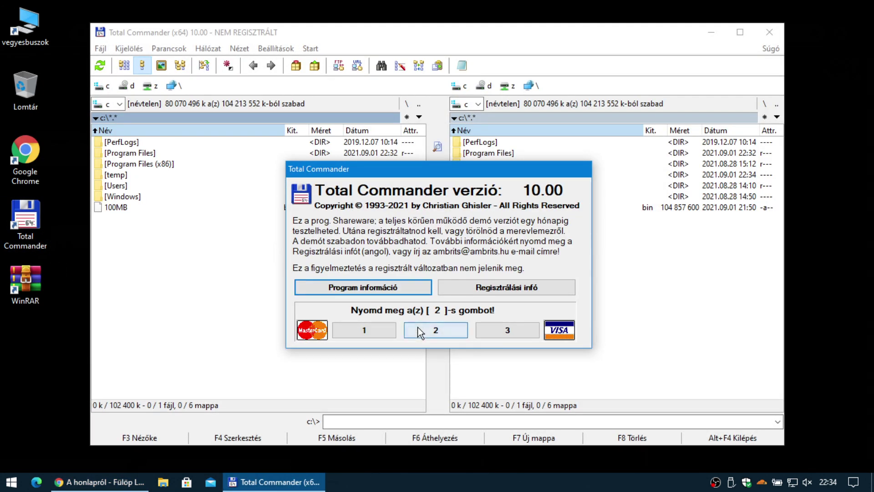
{"action": "left_click", "coordinate": [436, 329]}
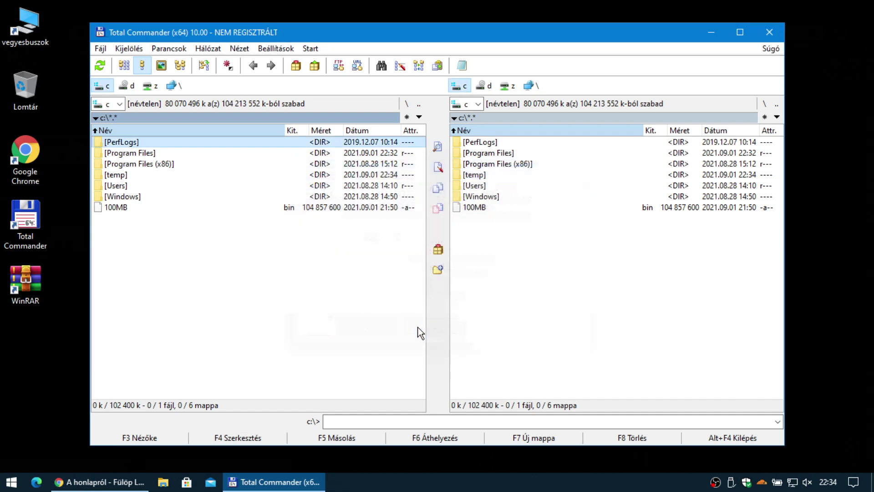
Step: Create an FTP connection named "vegyesbuszok FTP" for ftp.vegyesbuszok.hu with the user name anonymous and the account password
{"action": "left_click", "coordinate": [200, 49]}
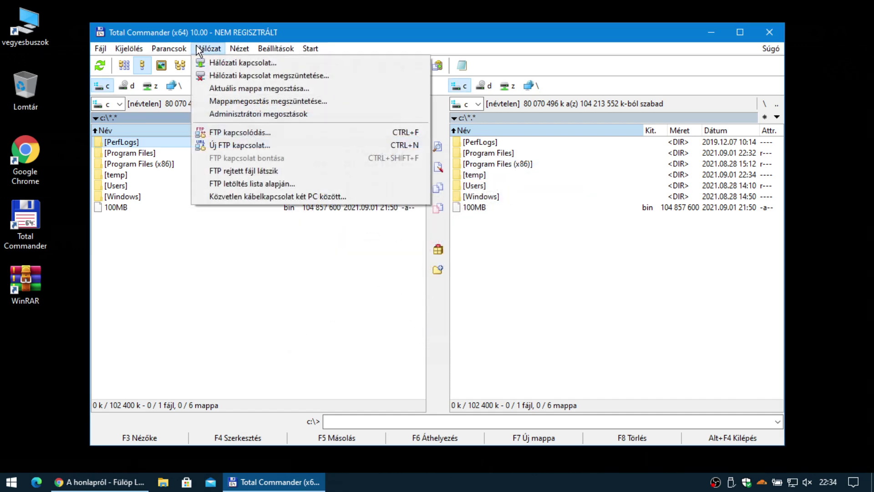
{"action": "left_click", "coordinate": [247, 132]}
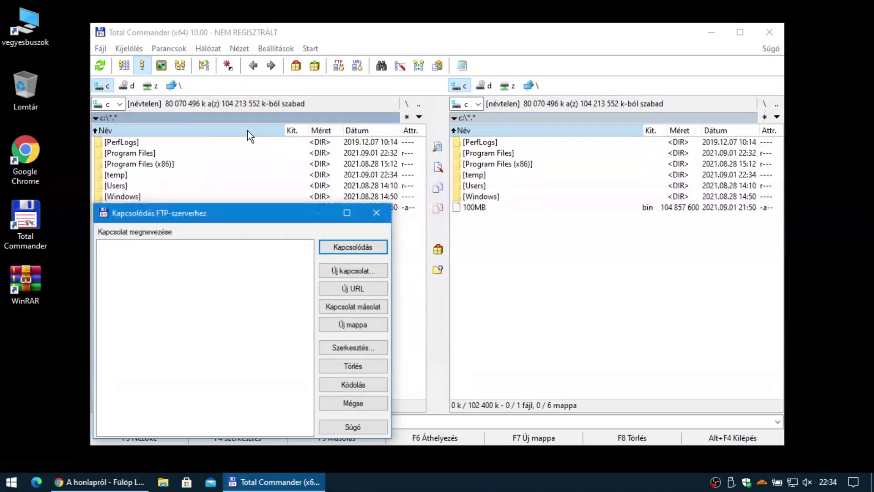
{"action": "left_click", "coordinate": [336, 271]}
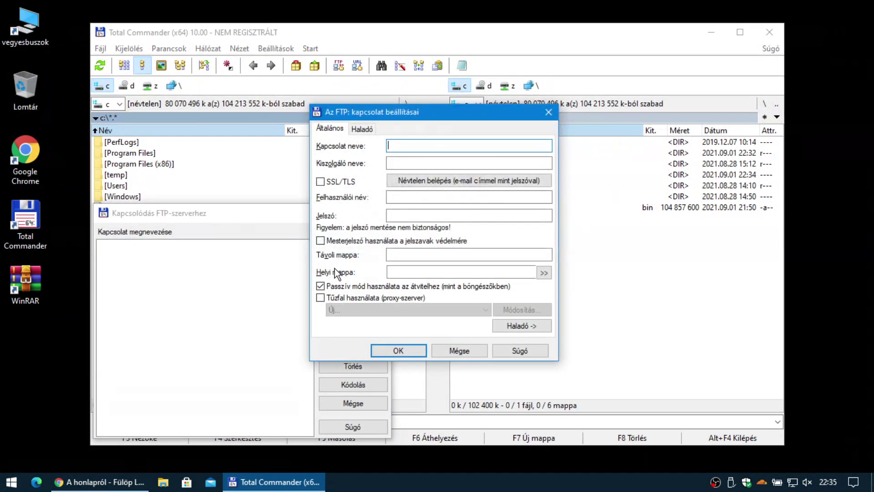
{"action": "type", "text": "vegyesbuszok FTP"}
{"action": "left_click", "coordinate": [455, 163]}
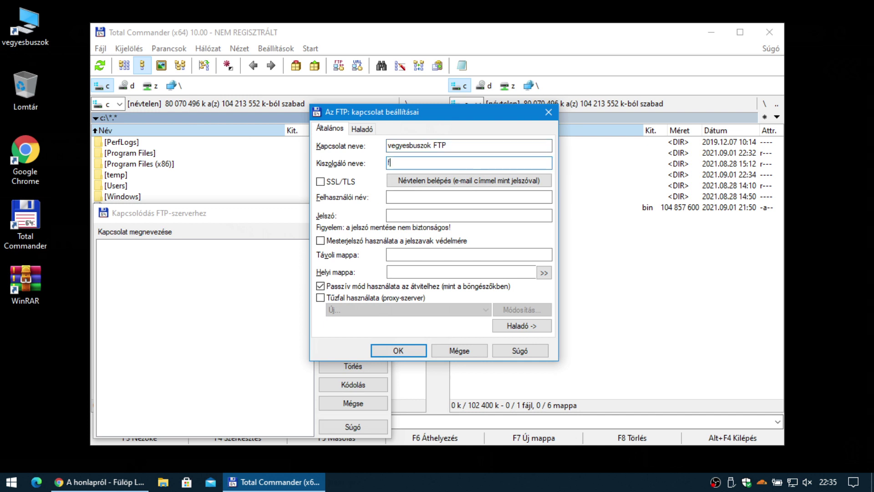
{"action": "type", "text": "ftp.vegyesb"}
{"action": "key", "text": "Tab"}
{"action": "key", "text": "Tab"}
{"action": "key", "text": "Tab"}
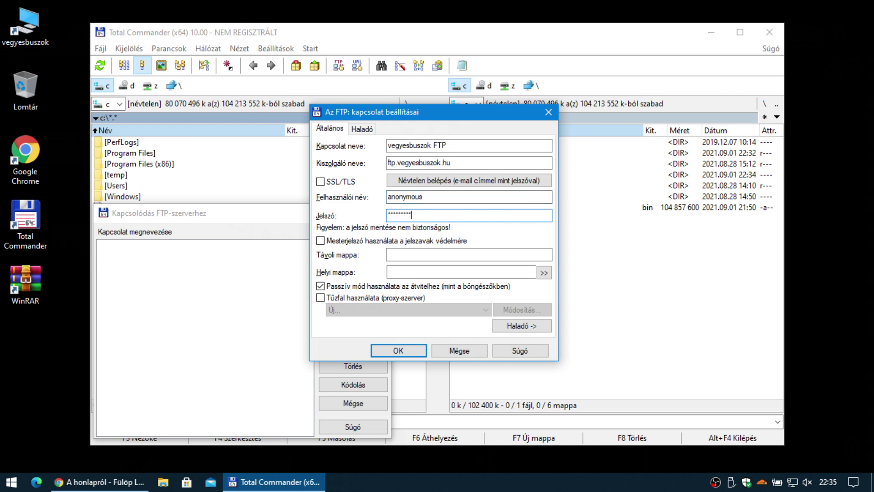
Step: Enable SSL/TLS for the vegyesbuszok FTP connection and connect to the server, always trusting its certificate
{"action": "left_click", "coordinate": [331, 182]}
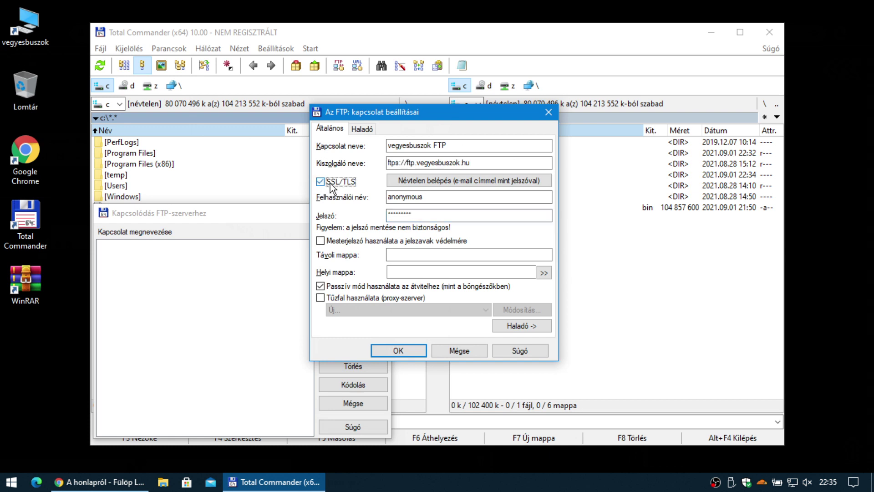
{"action": "left_click", "coordinate": [401, 351]}
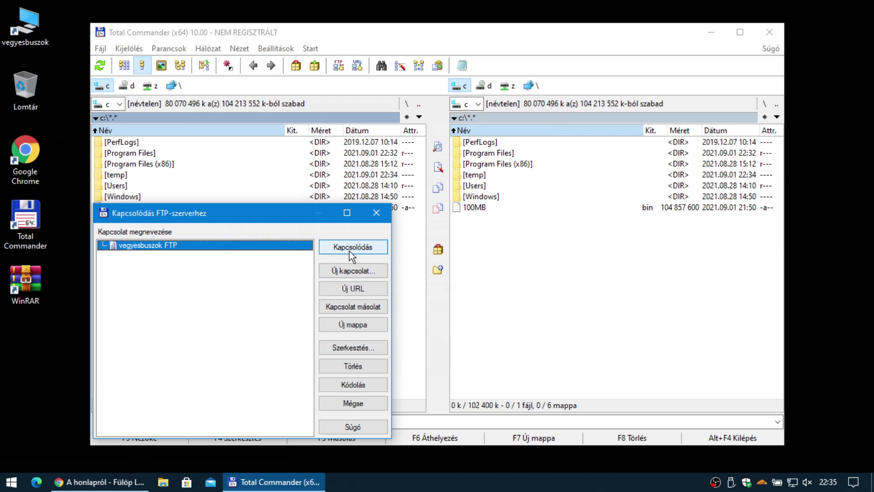
{"action": "left_click", "coordinate": [348, 251]}
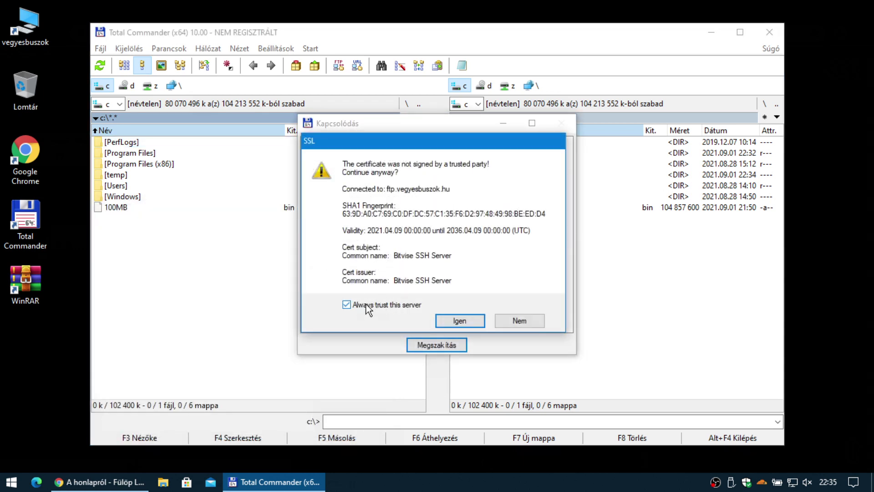
{"action": "left_click", "coordinate": [452, 320]}
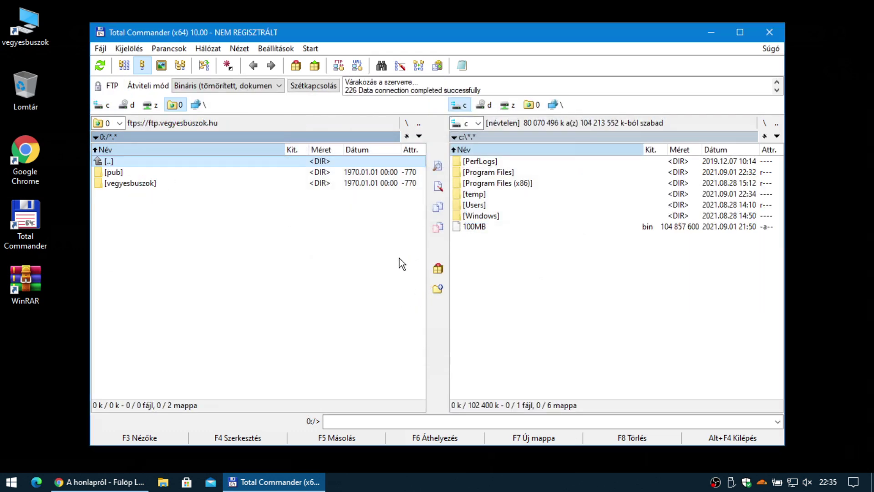
Step: Look through the pub and vegyesbuszok folders on the FTP server and return to the root folder
{"action": "double_click", "coordinate": [130, 175]}
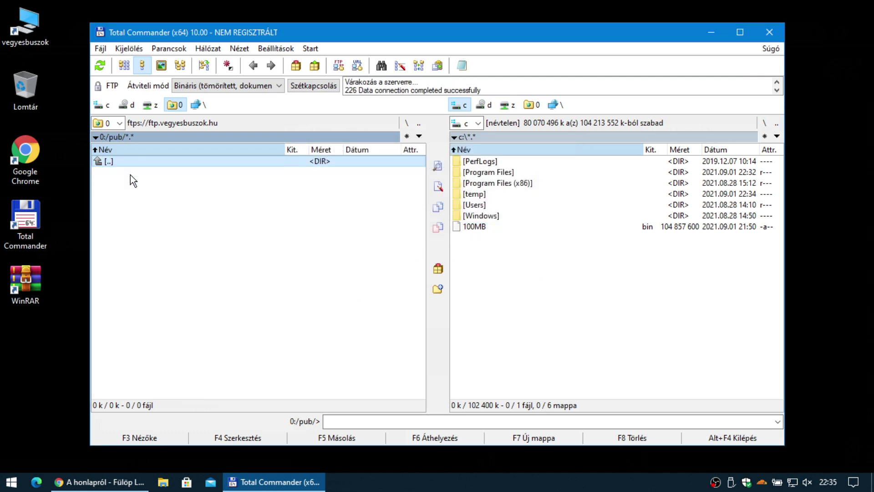
{"action": "double_click", "coordinate": [137, 163]}
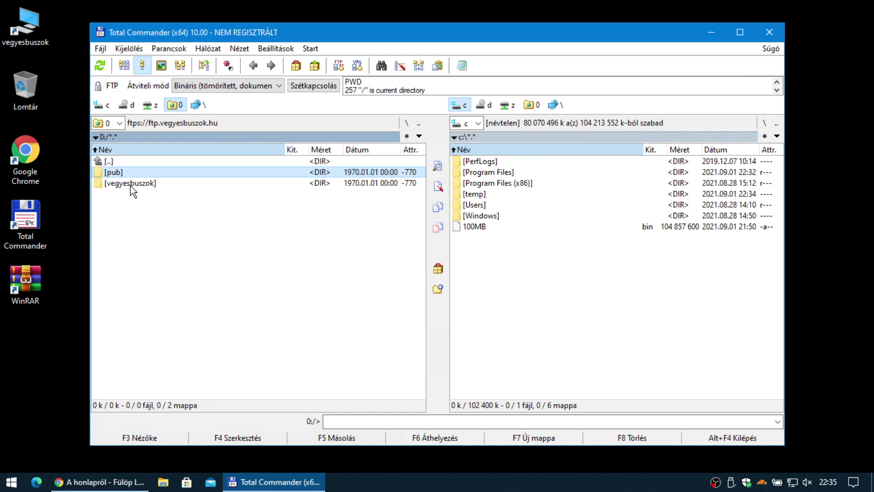
{"action": "double_click", "coordinate": [131, 184]}
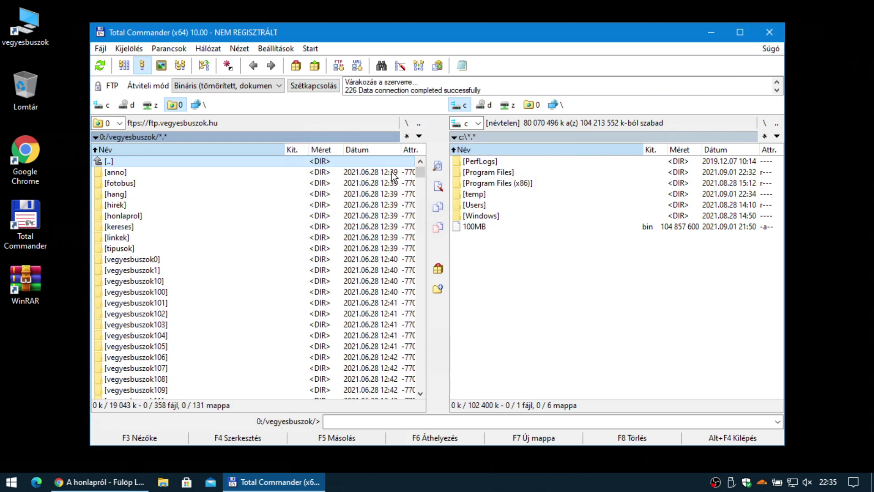
{"action": "mouse_move", "coordinate": [416, 171]}
{"action": "left_mouse_down"}
{"action": "mouse_move", "coordinate": [396, 258]}
{"action": "mouse_move", "coordinate": [419, 385]}
{"action": "mouse_move", "coordinate": [414, 164]}
{"action": "left_mouse_up"}
{"action": "double_click", "coordinate": [137, 160]}
Step: Upload 100MB.bin from the local C: drive into the pub folder on the FTP server
{"action": "double_click", "coordinate": [119, 172]}
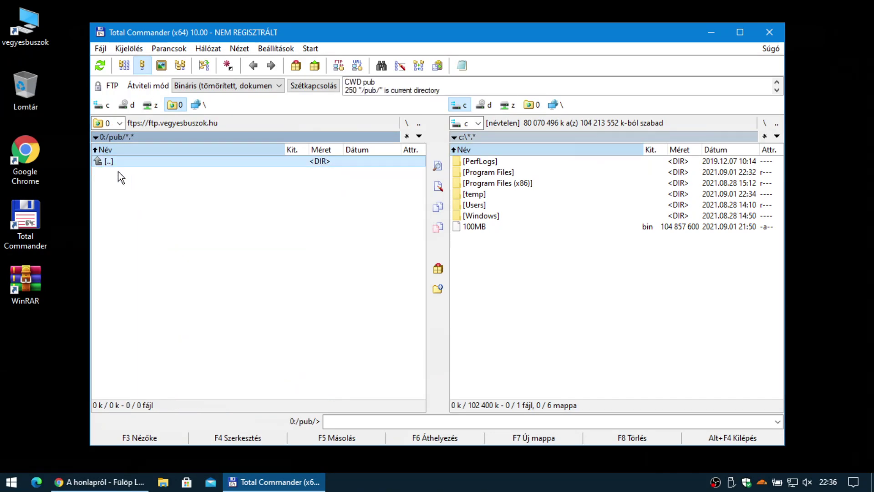
{"action": "left_click", "coordinate": [472, 228]}
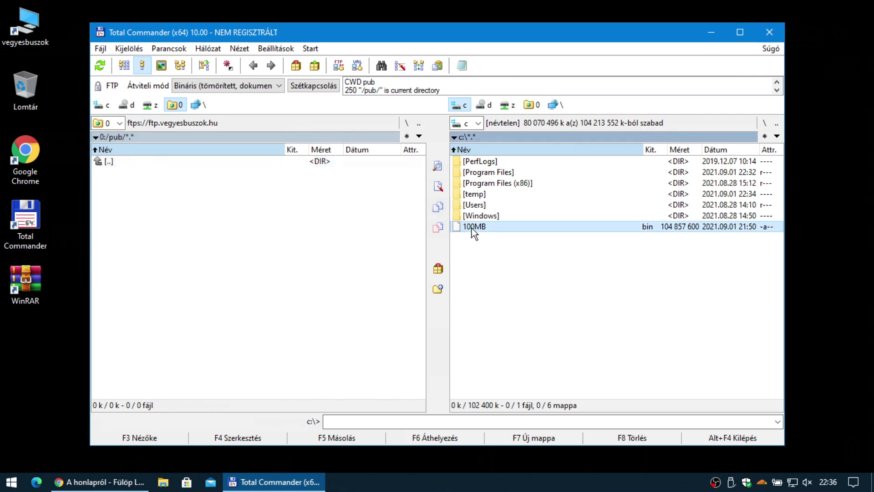
{"action": "left_click", "coordinate": [354, 438]}
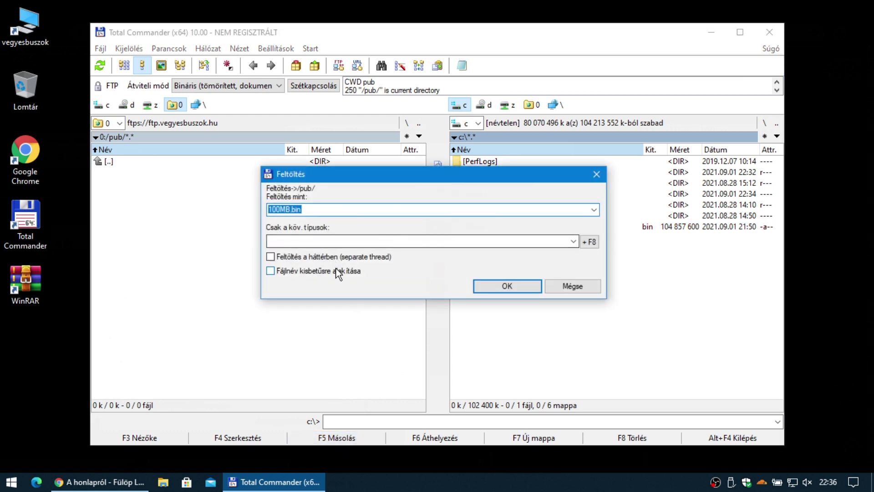
{"action": "left_click", "coordinate": [501, 285]}
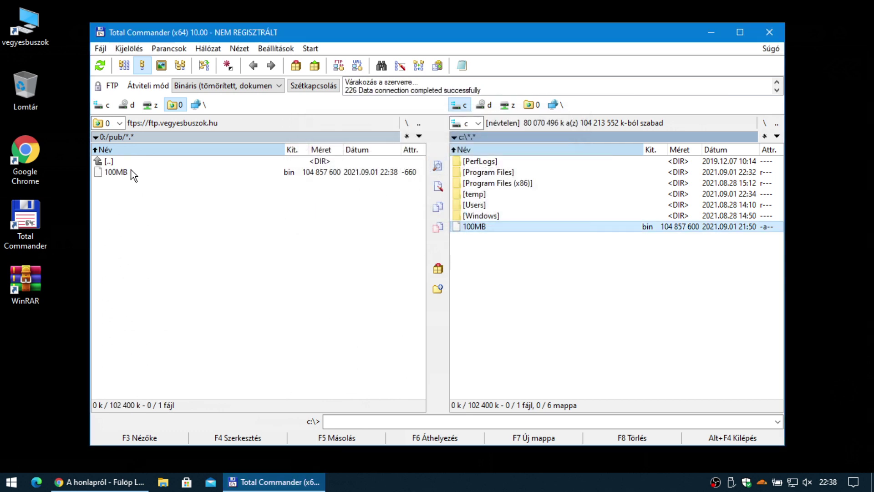
Step: Try to download 100MB.bin from the server's pub folder to the root of the local C: drive
{"action": "left_click", "coordinate": [131, 172]}
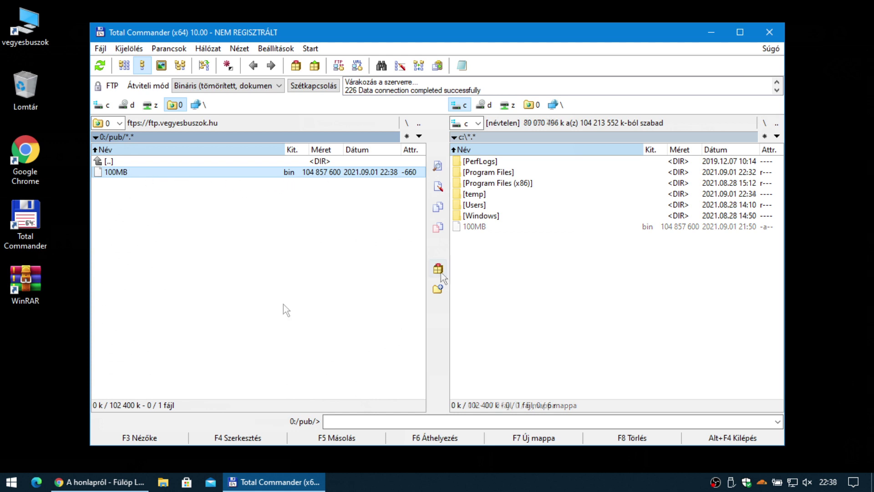
{"action": "left_click", "coordinate": [337, 437]}
{"action": "left_click", "coordinate": [380, 293]}
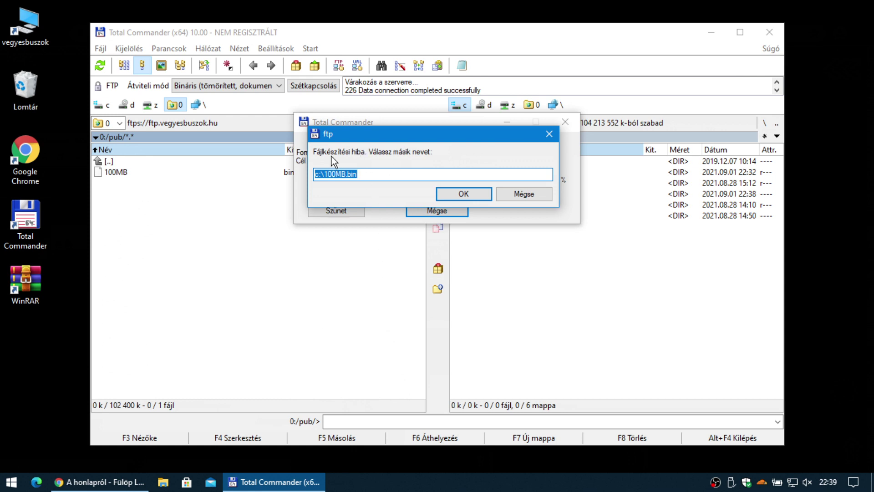
{"action": "left_click", "coordinate": [462, 197]}
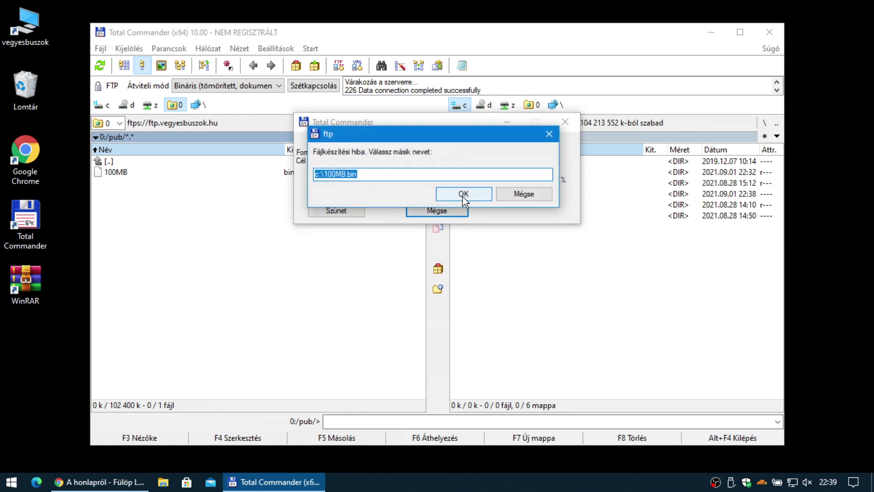
{"action": "left_click", "coordinate": [523, 194]}
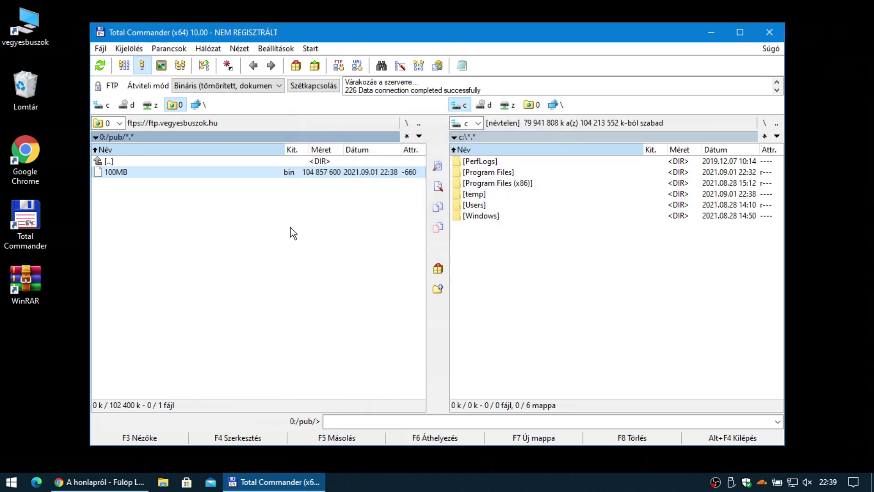
Step: Try to delete 100MB.bin from the pub folder on the FTP server
{"action": "left_click", "coordinate": [607, 438]}
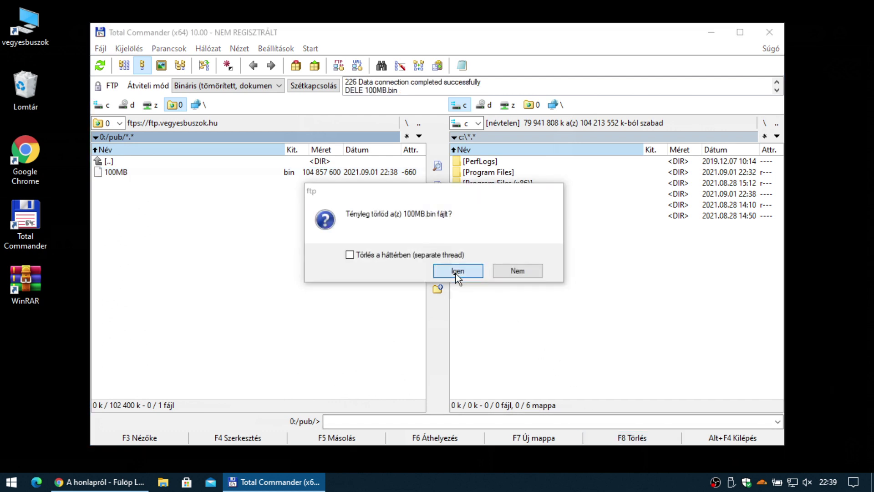
{"action": "left_click", "coordinate": [456, 273]}
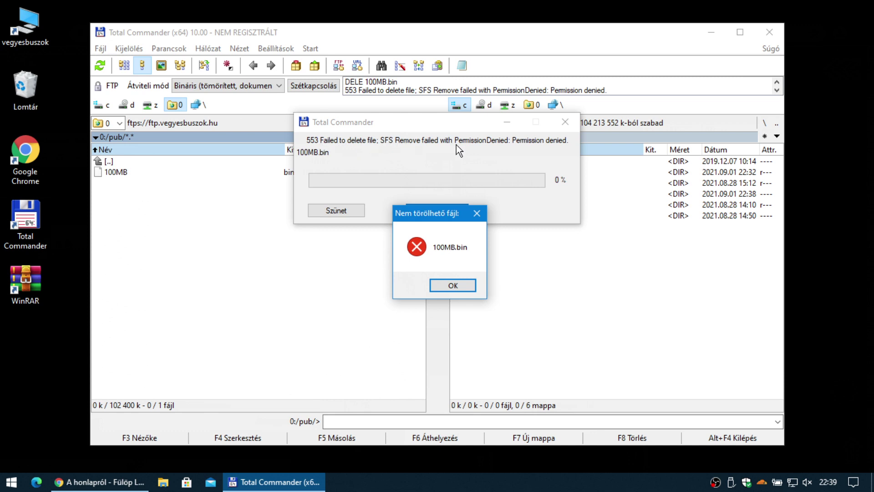
{"action": "left_click", "coordinate": [449, 284]}
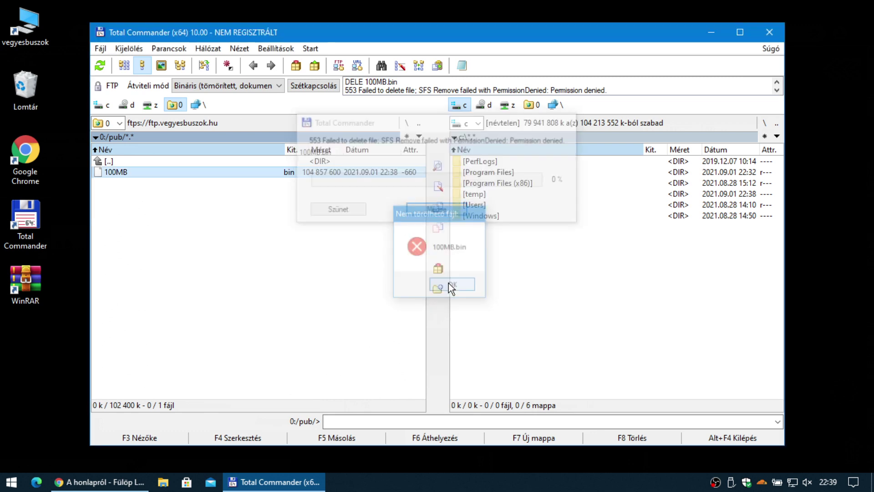
Step: Open the tipusok folder inside the vegyesbuszok folder on the FTP server
{"action": "double_click", "coordinate": [122, 160]}
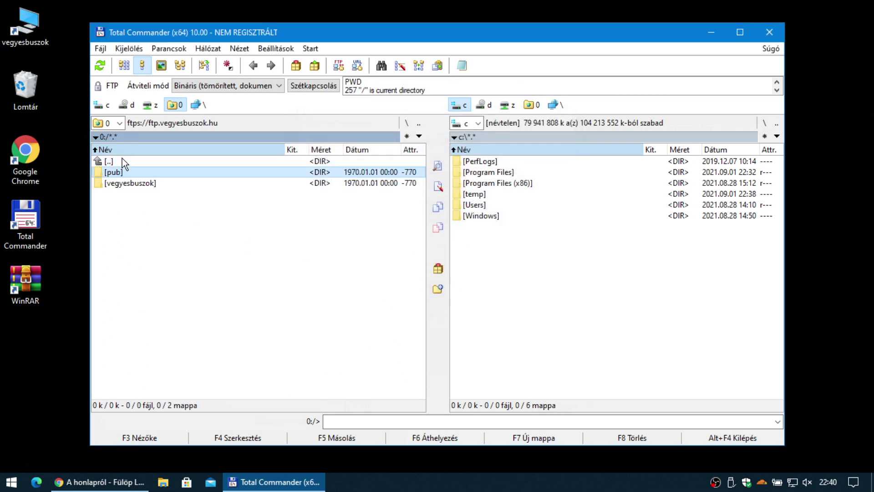
{"action": "double_click", "coordinate": [145, 182]}
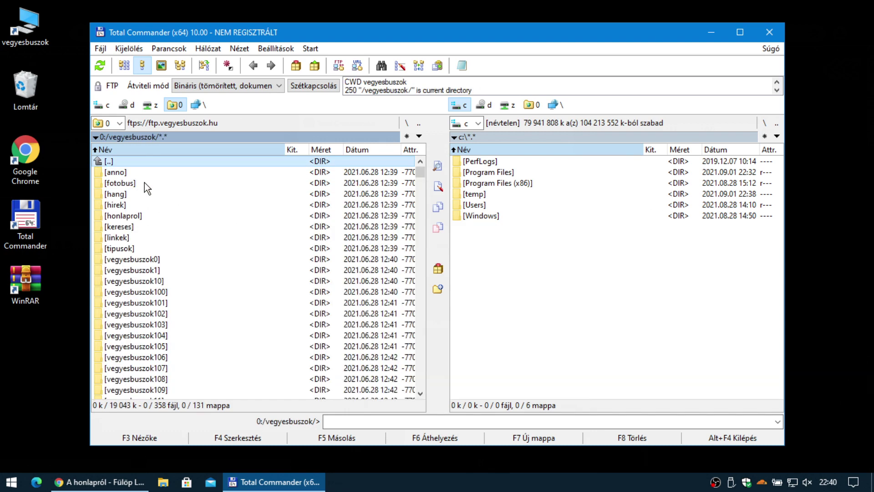
{"action": "double_click", "coordinate": [138, 248]}
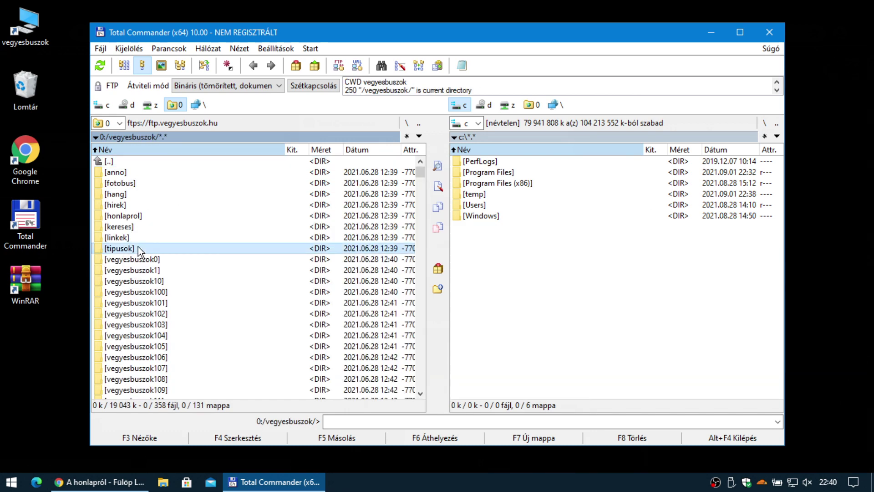
Step: Try to download index.htm from the server's tipusok folder to the root of the local C: drive
{"action": "left_click", "coordinate": [130, 173]}
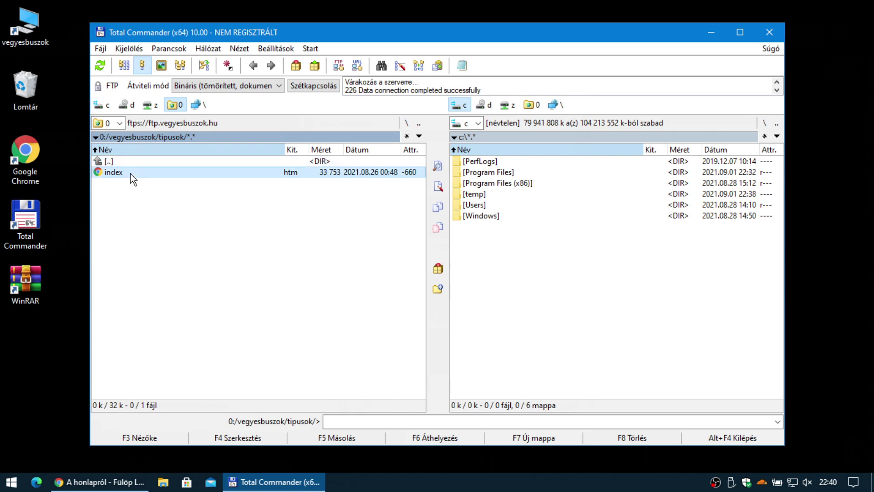
{"action": "left_click", "coordinate": [342, 437]}
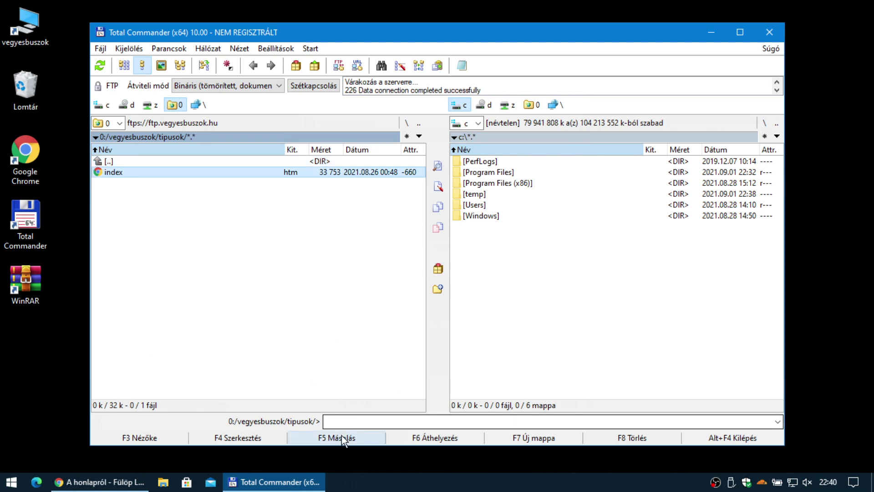
{"action": "left_click", "coordinate": [388, 294]}
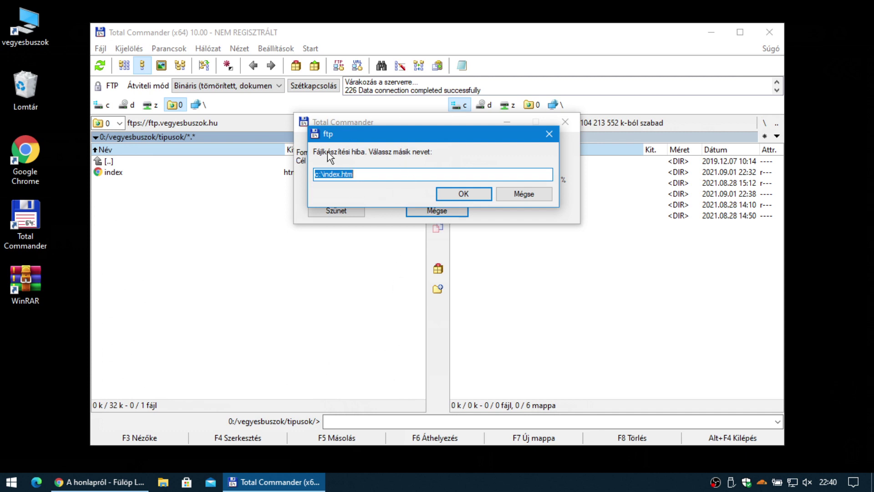
{"action": "mouse_move", "coordinate": [386, 134]}
{"action": "left_mouse_down"}
{"action": "mouse_move", "coordinate": [380, 187]}
{"action": "mouse_move", "coordinate": [389, 144]}
{"action": "left_mouse_up"}
{"action": "left_click", "coordinate": [467, 204]}
{"action": "left_click", "coordinate": [519, 195]}
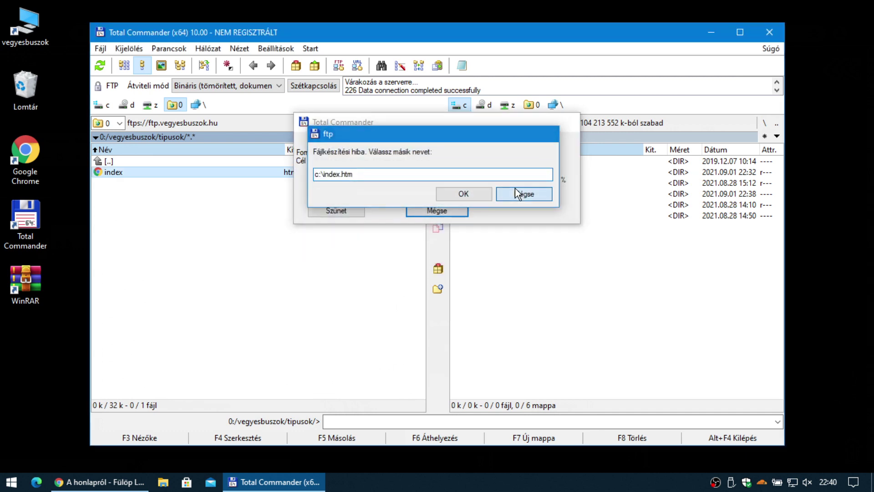
Step: Return to the server's vegyesbuszok folder and try to download andecar.htm to the root of the local C: drive
{"action": "double_click", "coordinate": [138, 162]}
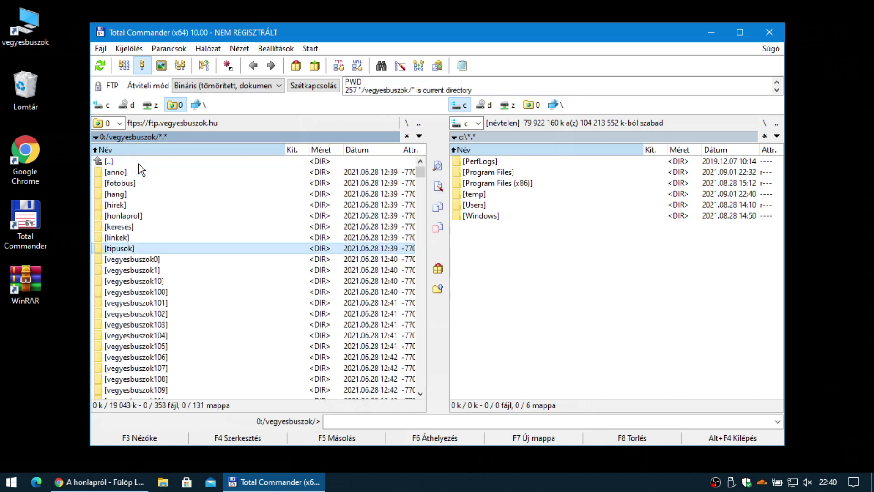
{"action": "scroll", "coordinate": [212, 266], "scroll_direction": "down", "scroll_amount": 5}
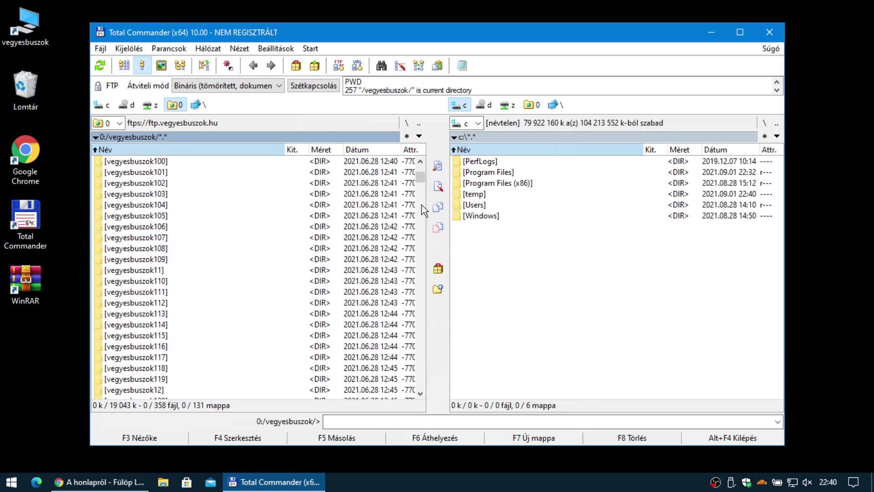
{"action": "left_click_drag", "start_coordinate": [417, 185], "coordinate": [422, 233]}
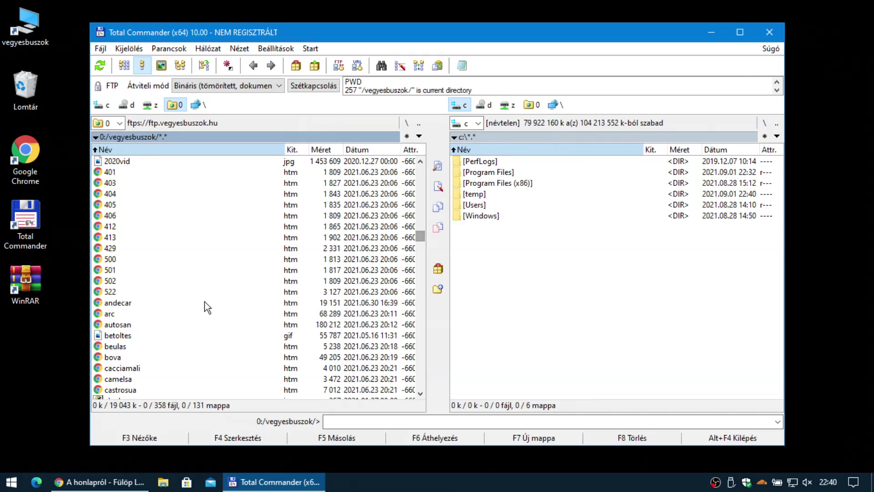
{"action": "left_click", "coordinate": [189, 304]}
{"action": "left_click_drag", "start_coordinate": [189, 304], "coordinate": [513, 290]}
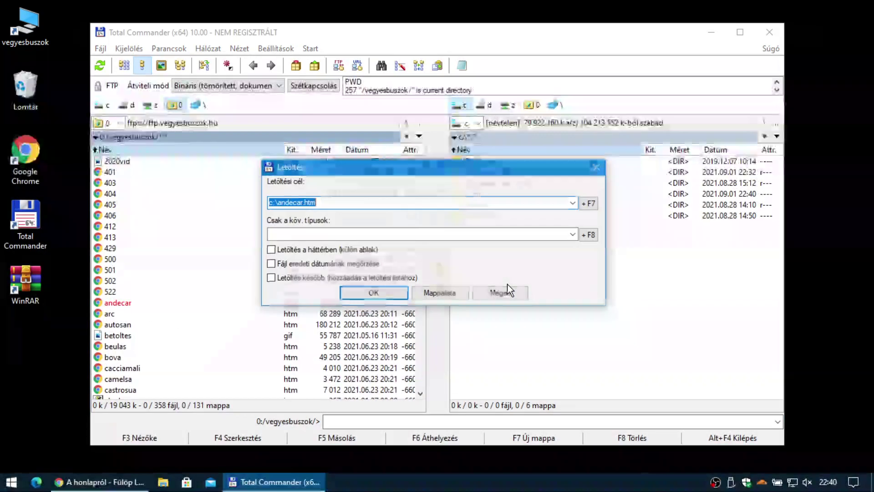
{"action": "left_click", "coordinate": [373, 294]}
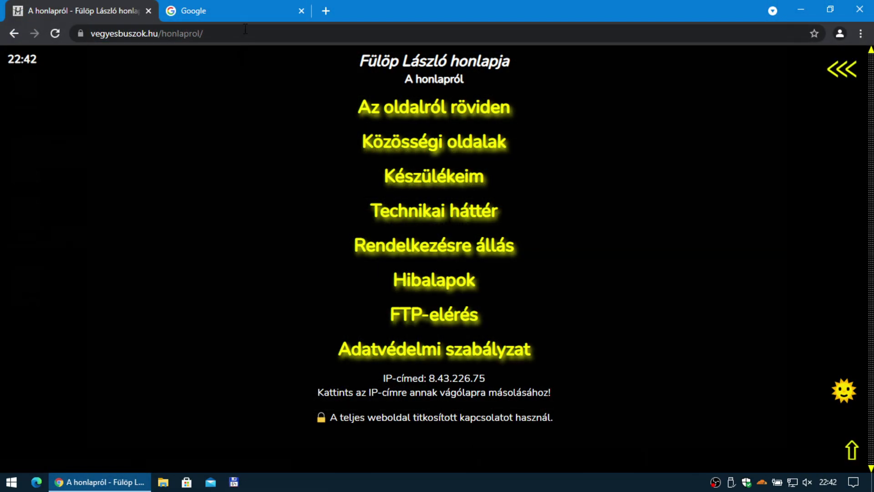
Step: Search Google in Chrome for "bitvise ssh client" and open the official Bitvise SSH Client download page
{"action": "left_click", "coordinate": [246, 16]}
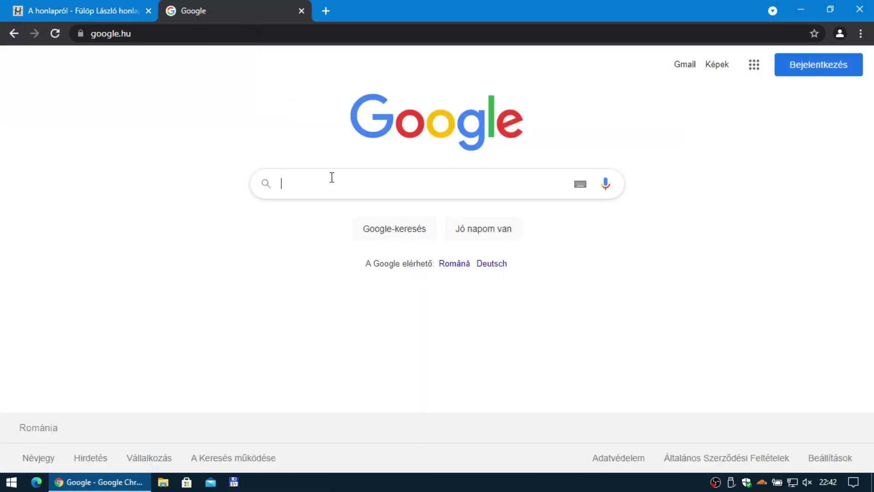
{"action": "type", "text": "bitvise ssh"}
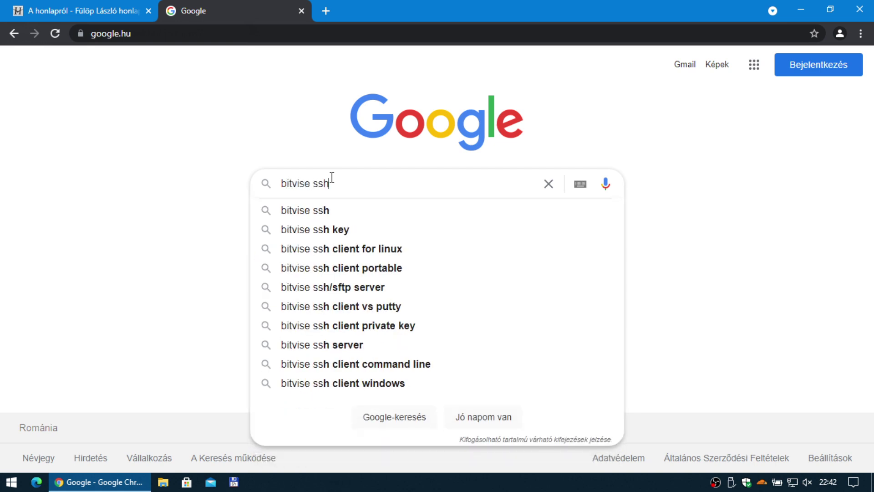
{"action": "type", "text": " client"}
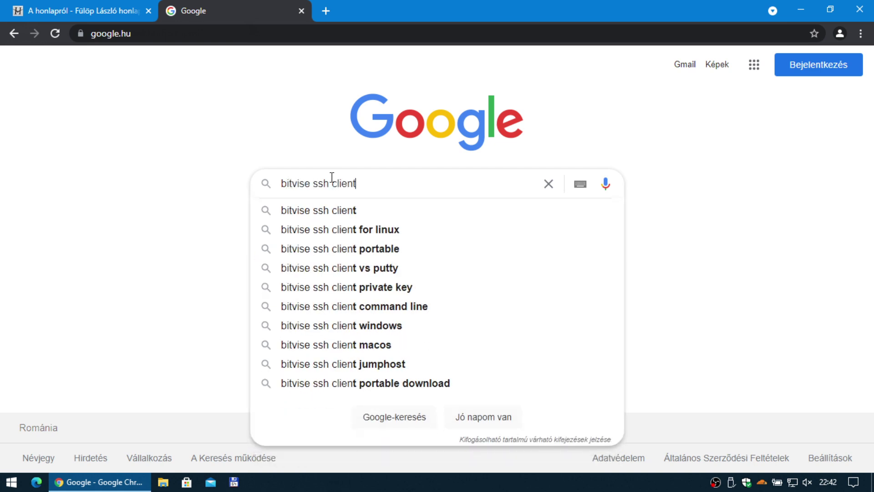
{"action": "key", "text": "Return"}
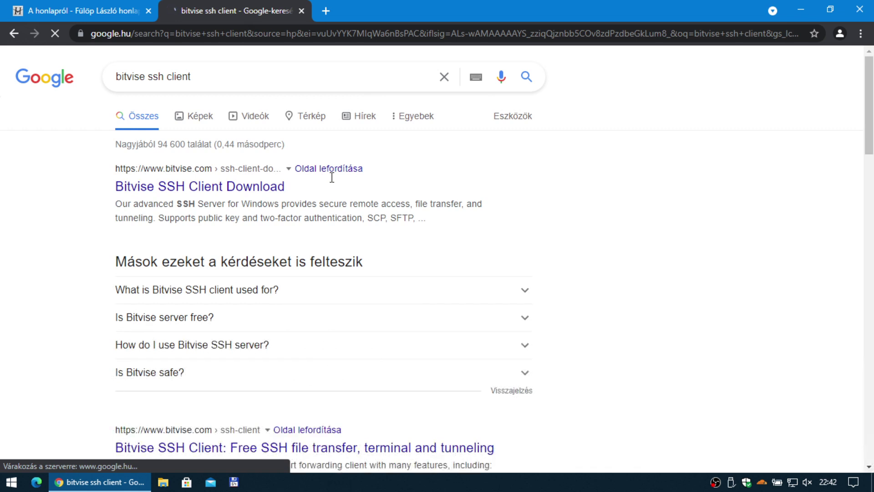
{"action": "left_click", "coordinate": [181, 195]}
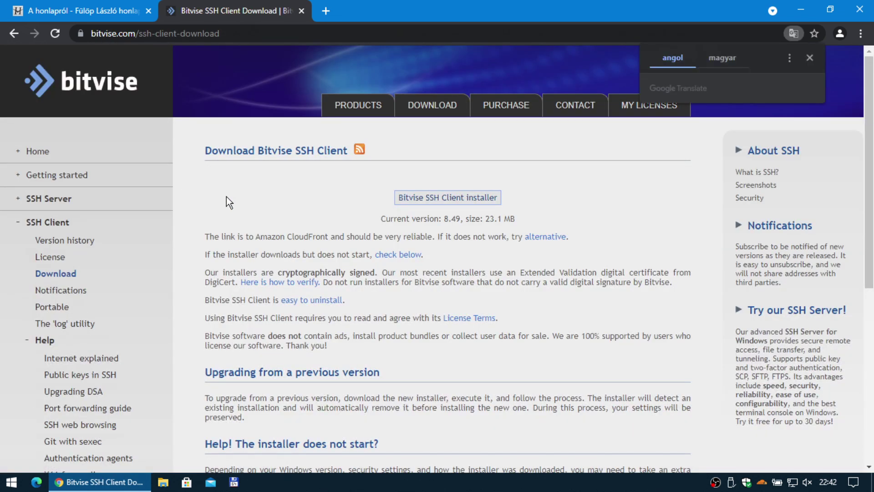
Step: Download and run the Bitvise SSH Client installer, and close the Bitvise download page
{"action": "left_click", "coordinate": [455, 200]}
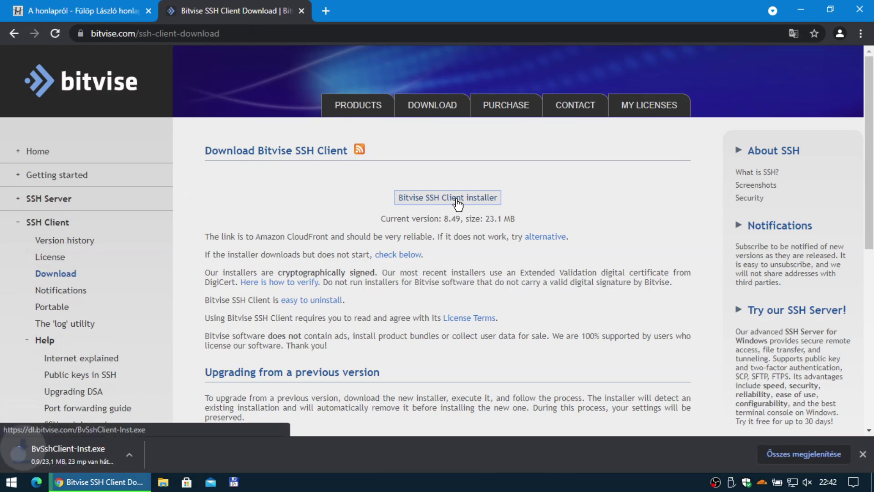
{"action": "left_click", "coordinate": [95, 460]}
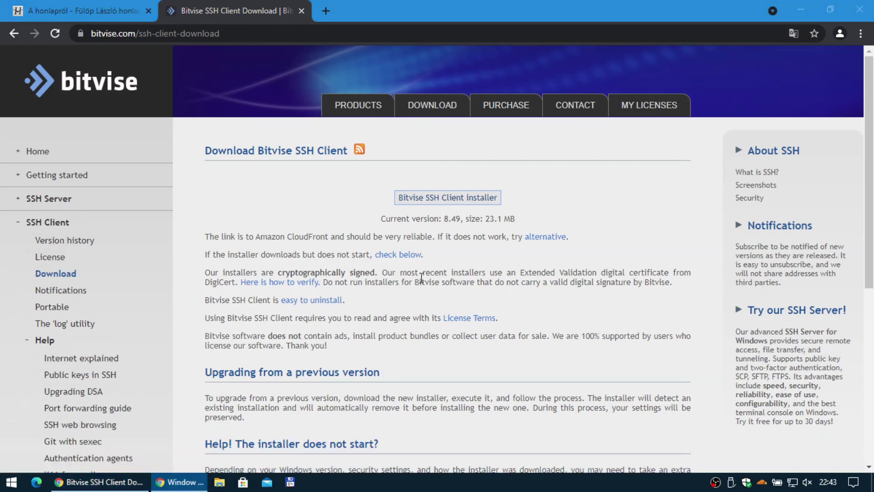
{"action": "left_click", "coordinate": [301, 11]}
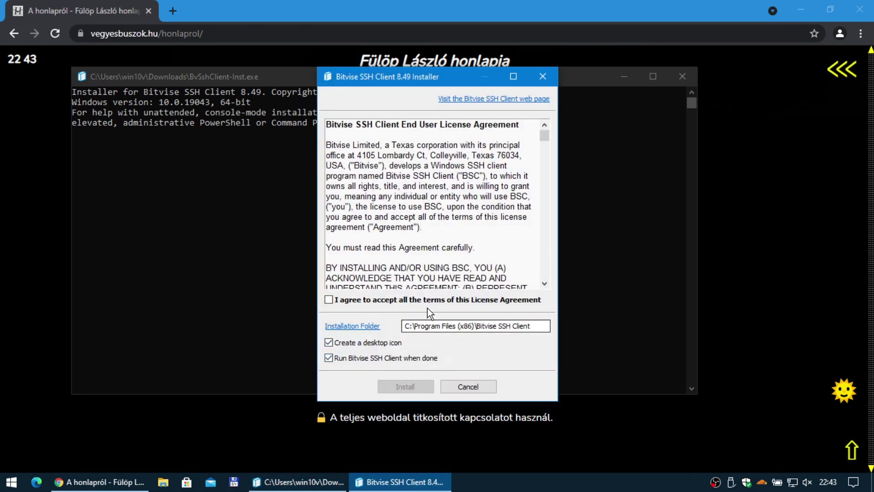
Step: Accept the license agreement, install Bitvise SSH Client with the default options, and minimize the browser to reach the client
{"action": "left_click", "coordinate": [328, 299]}
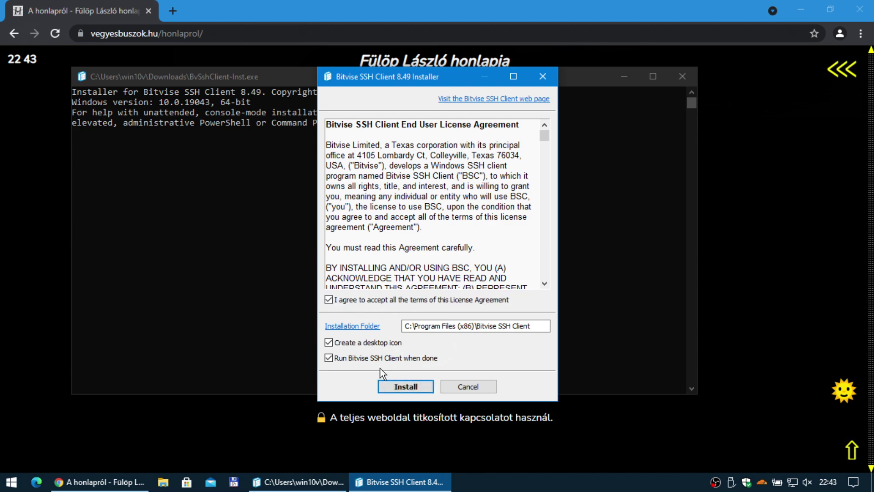
{"action": "left_click", "coordinate": [393, 384]}
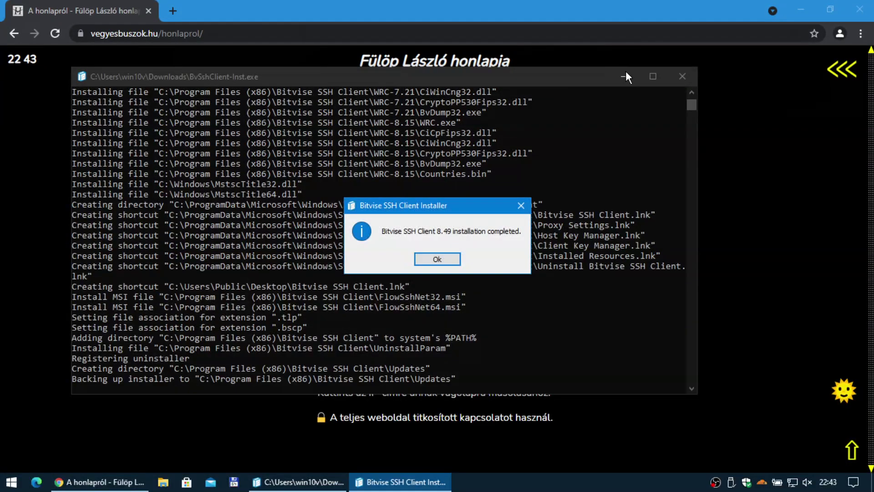
{"action": "left_click", "coordinate": [430, 261]}
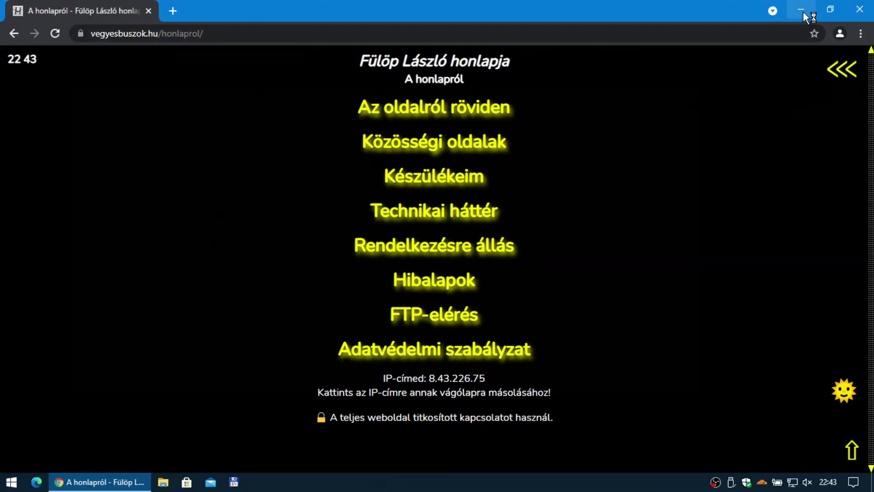
{"action": "left_click", "coordinate": [801, 10]}
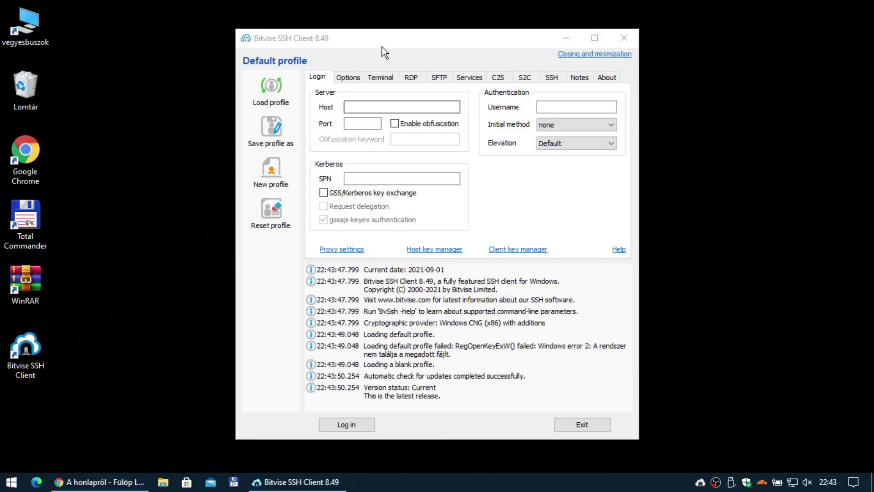
Step: Move the Bitvise SSH Client window aside and check the Cloudflare WARP connection status
{"action": "left_click_drag", "start_coordinate": [391, 41], "coordinate": [239, 27]}
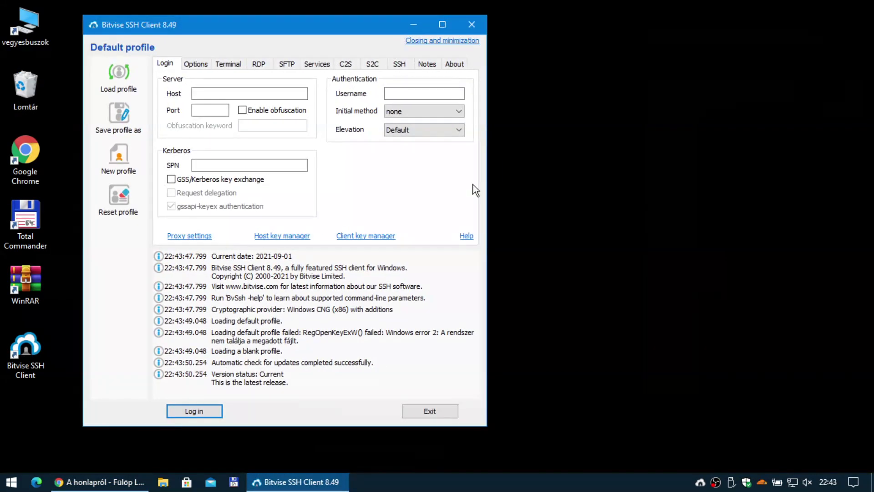
{"action": "left_click", "coordinate": [761, 481]}
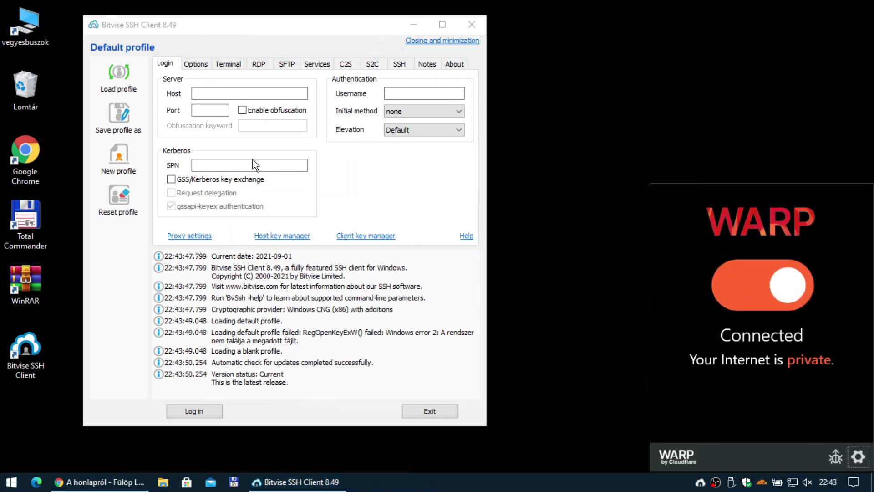
{"action": "left_click_drag", "start_coordinate": [195, 28], "coordinate": [204, 22]}
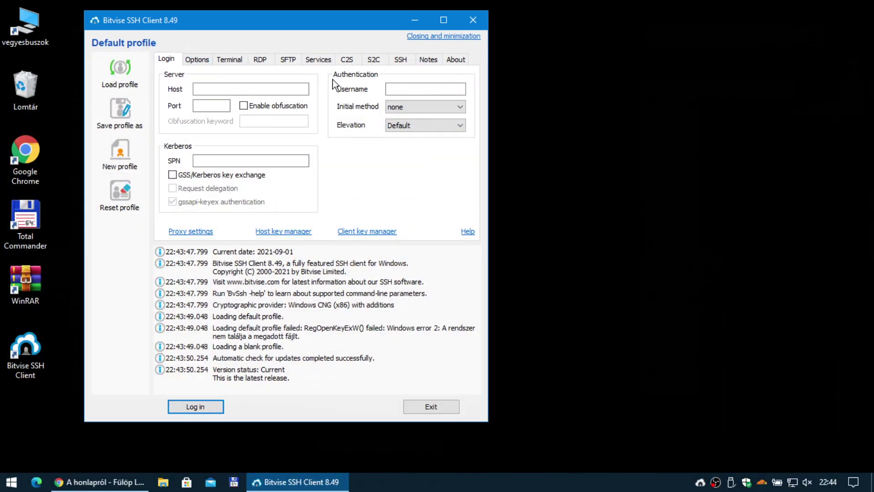
Step: Set the Bitvise profile to open SFTP on login
{"action": "left_click", "coordinate": [196, 60]}
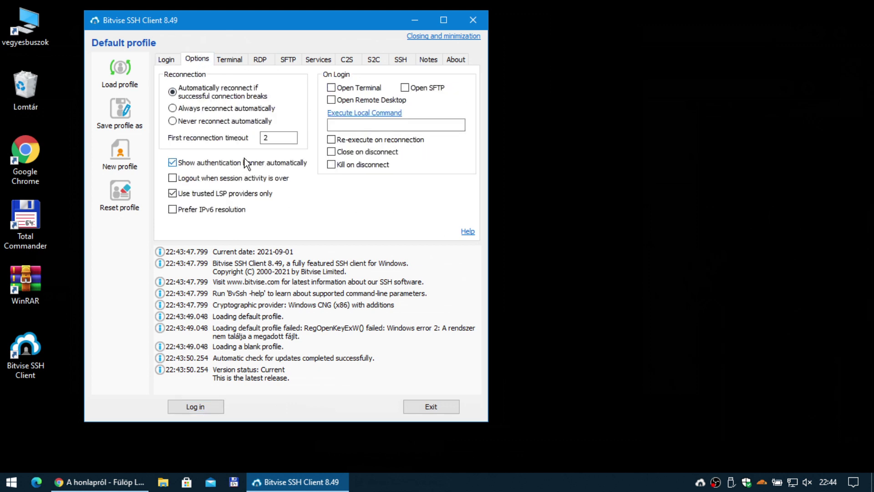
{"action": "left_click", "coordinate": [432, 88]}
Step: Fill in the login details with host ftp.vegyesbuszok.hu, port 22 and username anonymous
{"action": "left_click", "coordinate": [166, 60]}
{"action": "left_click", "coordinate": [207, 87]}
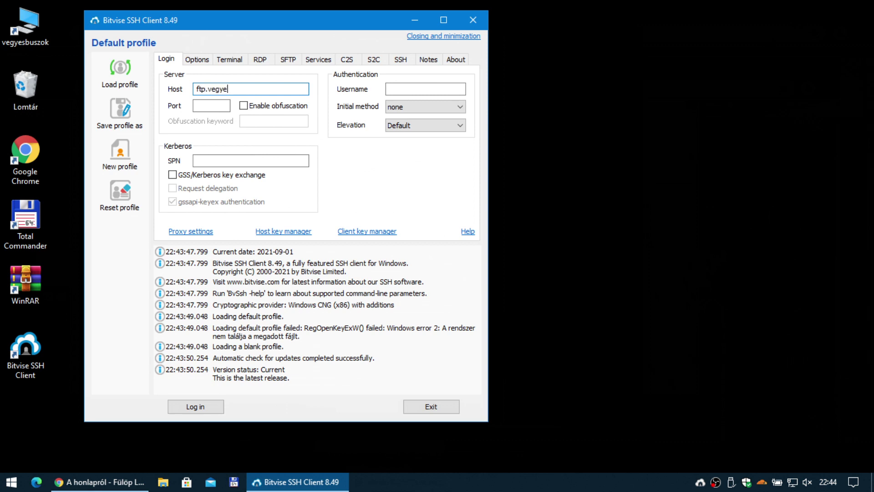
{"action": "key", "text": "Tab"}
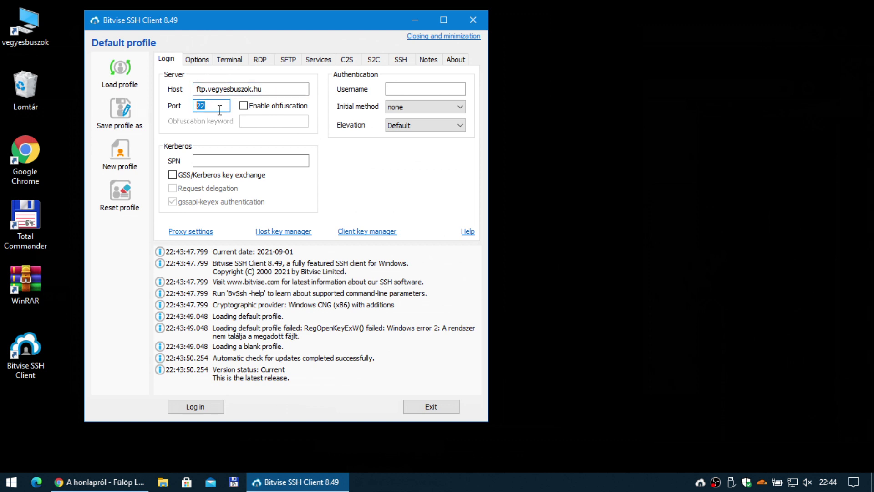
{"action": "left_click", "coordinate": [396, 89]}
{"action": "type", "text": "anonymous"}
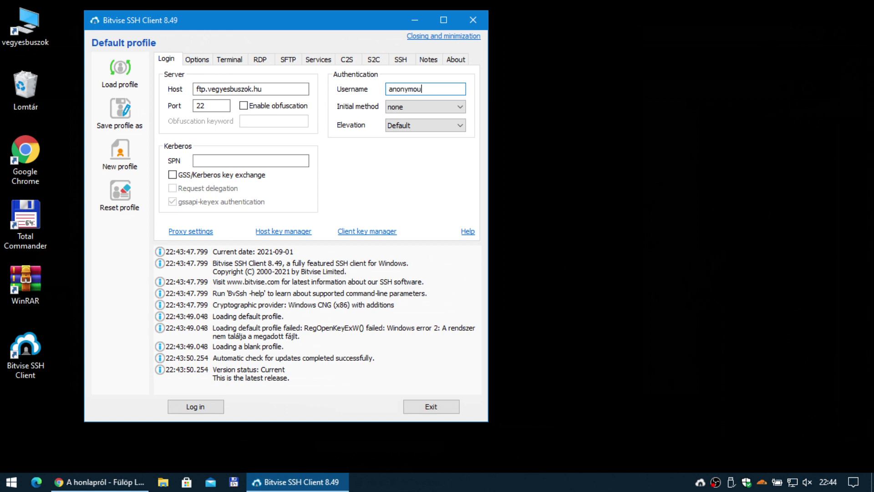
Step: Set the initial authentication method to password, enable storing the encrypted password in the profile, and enter the account password
{"action": "left_click", "coordinate": [397, 106]}
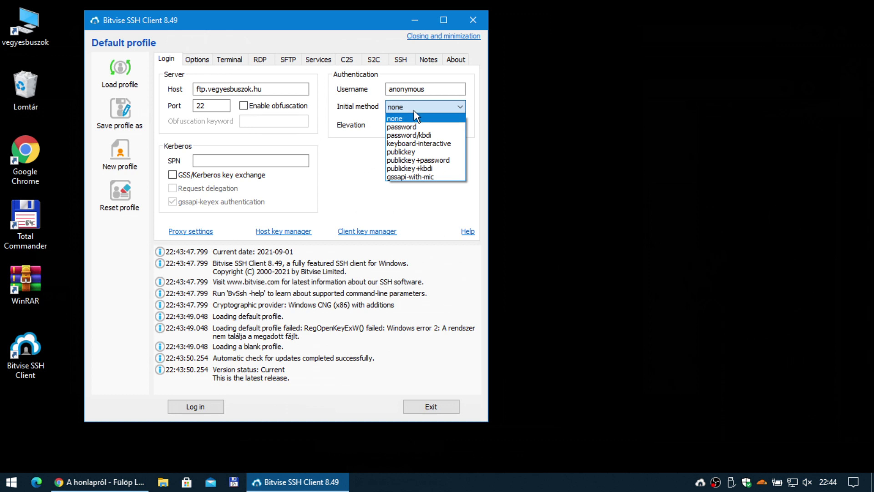
{"action": "left_click", "coordinate": [428, 129]}
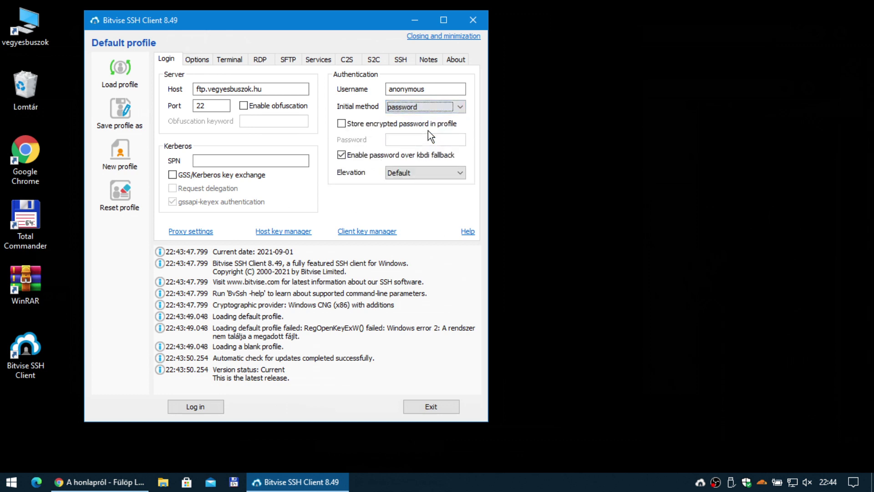
{"action": "left_click", "coordinate": [415, 127]}
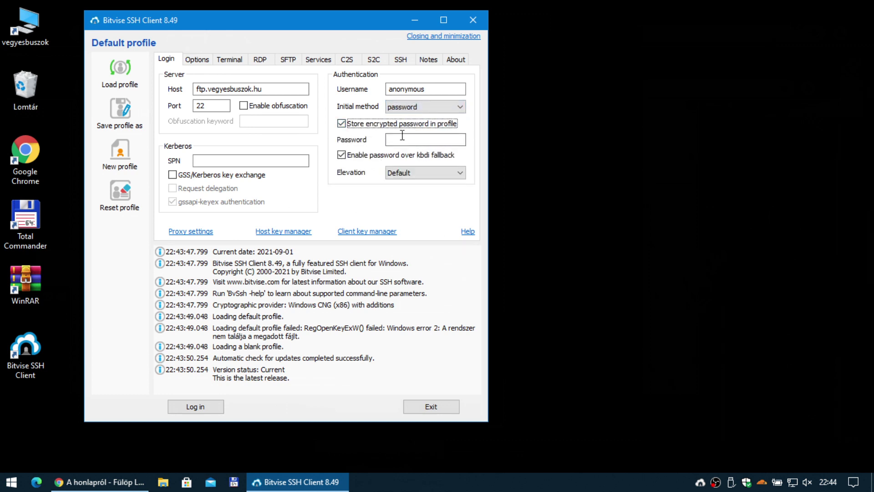
{"action": "left_click", "coordinate": [427, 89]}
{"action": "double_click", "coordinate": [427, 89]}
{"action": "key", "text": "ctrl+c"}
{"action": "left_click", "coordinate": [401, 139]}
{"action": "key", "text": "ctrl+v"}
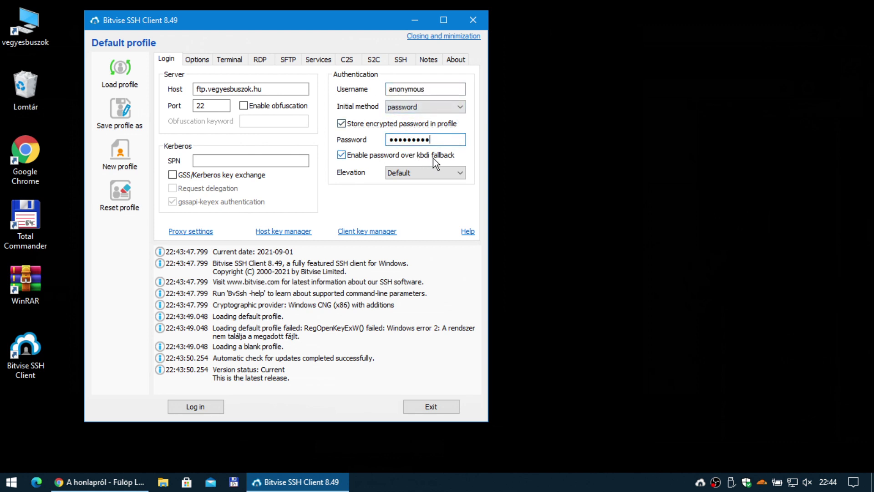
Step: Log in to the SFTP server with Default elevation, accept and save its host key, and dismiss the authentication banner
{"action": "left_click", "coordinate": [427, 168]}
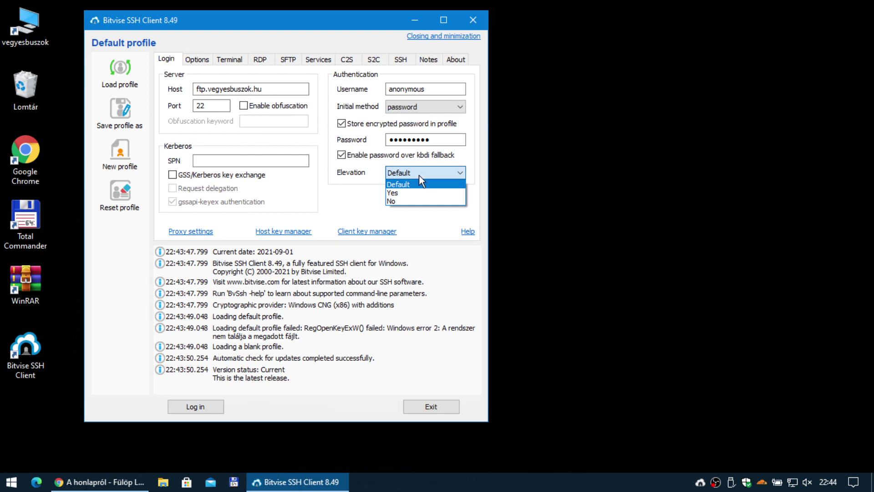
{"action": "left_click", "coordinate": [410, 184]}
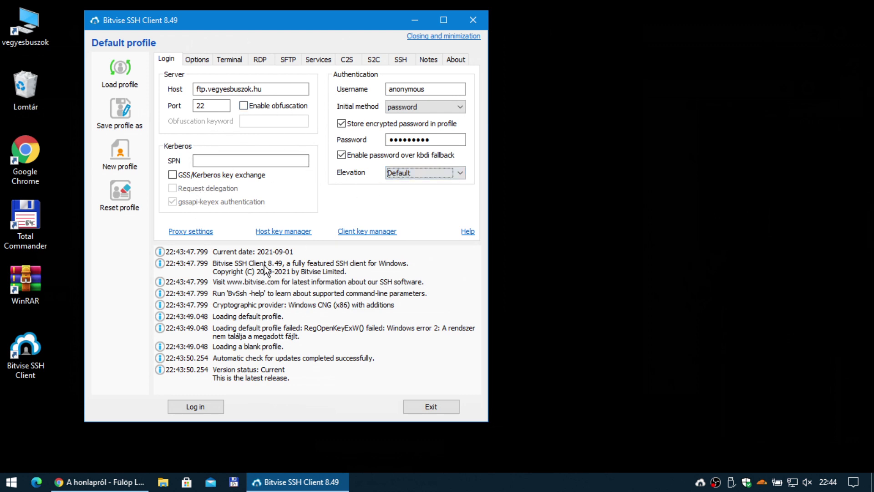
{"action": "left_click", "coordinate": [191, 408]}
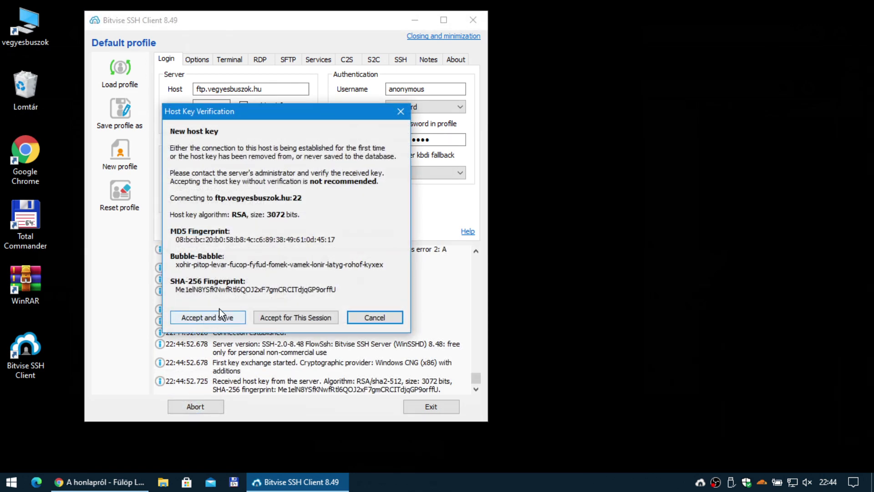
{"action": "left_click", "coordinate": [226, 319]}
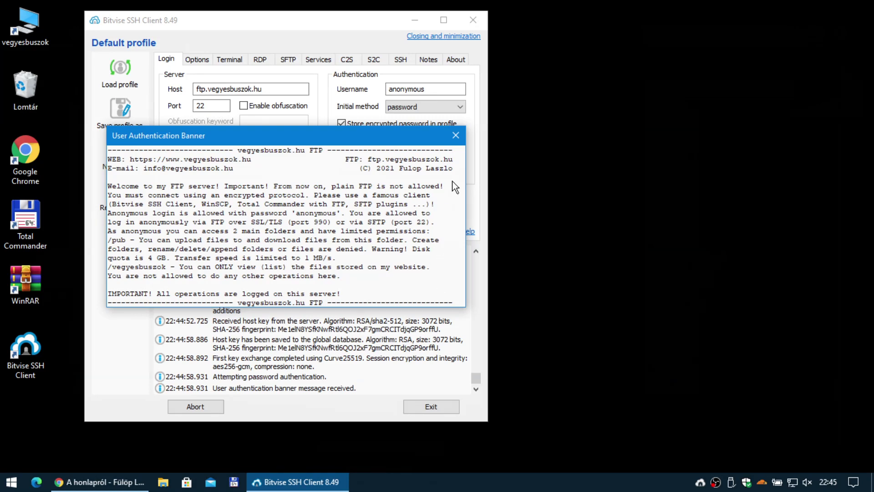
{"action": "left_click", "coordinate": [455, 136]}
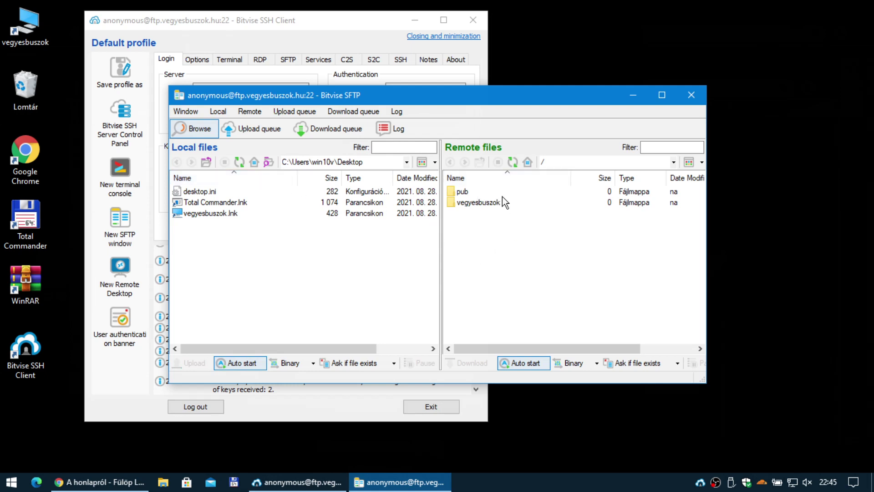
Step: Upload Total Commander.lnk and vegyesbuszok.lnk from the local desktop to the remote pub folder
{"action": "double_click", "coordinate": [464, 192]}
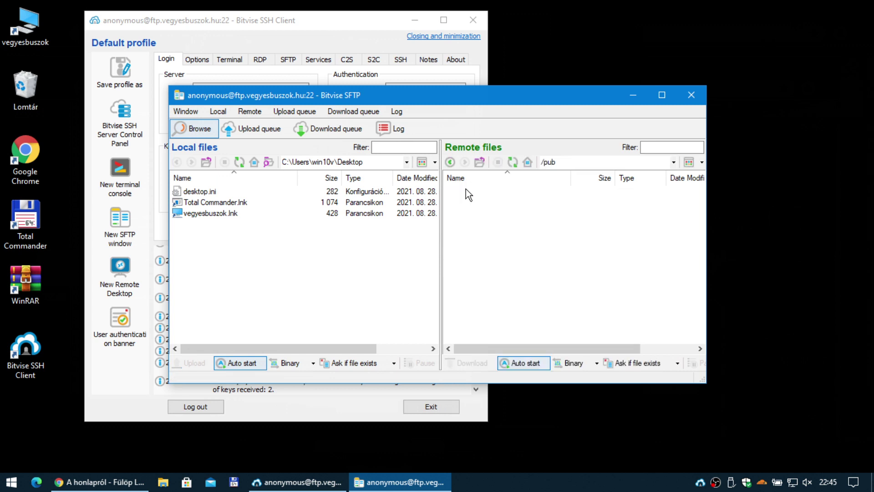
{"action": "left_click_drag", "start_coordinate": [227, 202], "coordinate": [485, 239]}
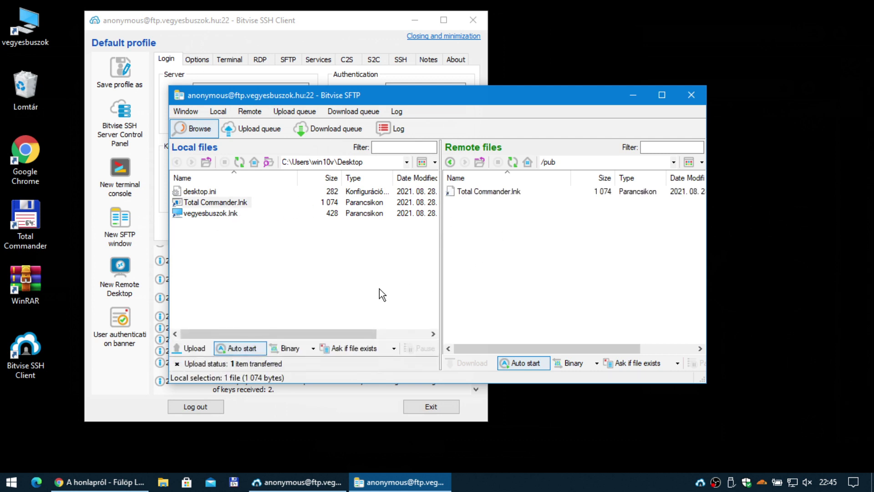
{"action": "left_click_drag", "start_coordinate": [214, 217], "coordinate": [540, 234]}
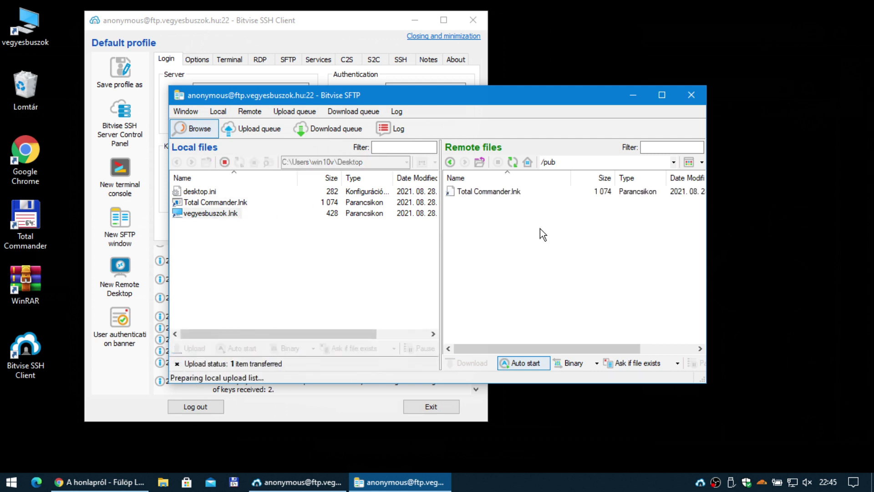
Step: Try to download robots.txt from the remote vegyesbuszok folder and check its transfer details in the download queue
{"action": "double_click", "coordinate": [478, 203]}
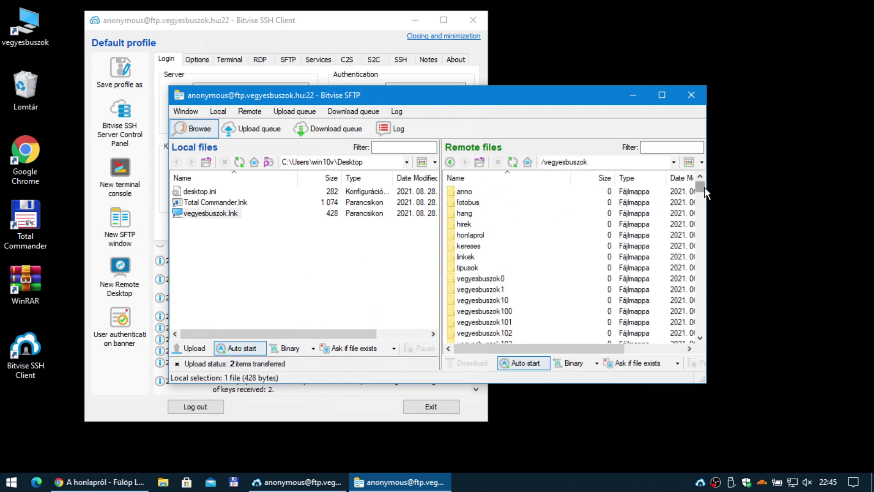
{"action": "left_click_drag", "start_coordinate": [702, 188], "coordinate": [684, 318]}
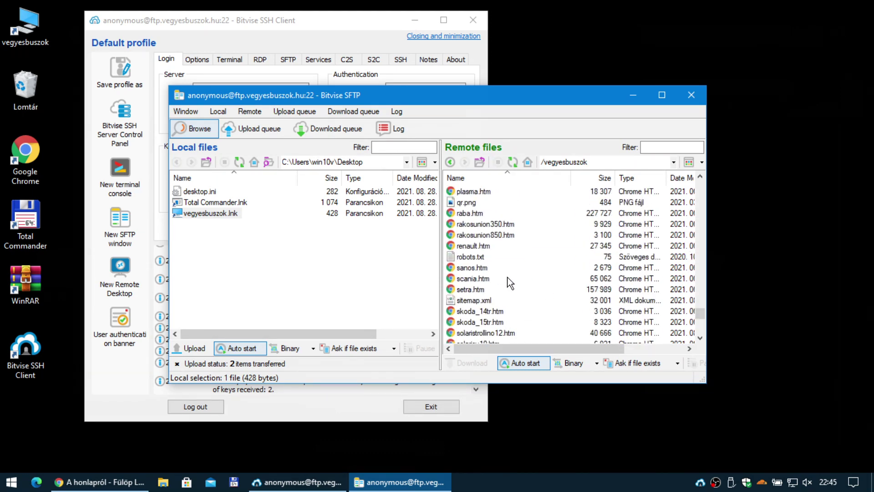
{"action": "left_click_drag", "start_coordinate": [483, 257], "coordinate": [282, 249]}
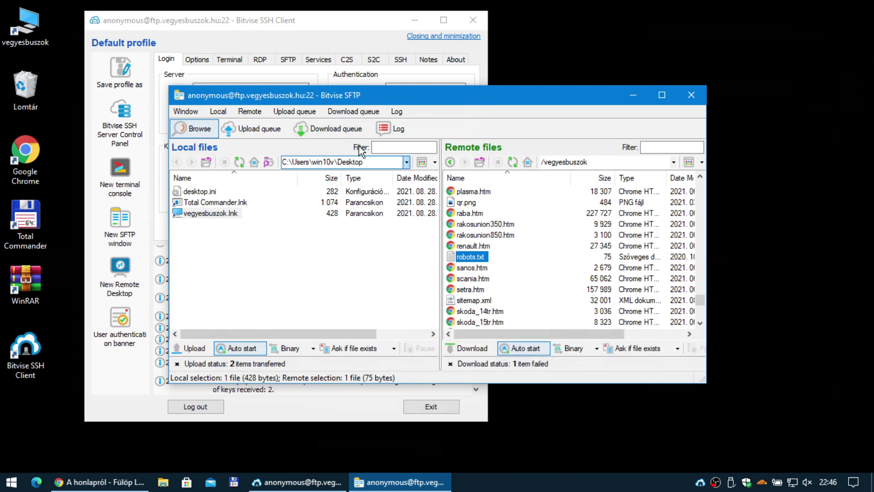
{"action": "left_click", "coordinate": [329, 134]}
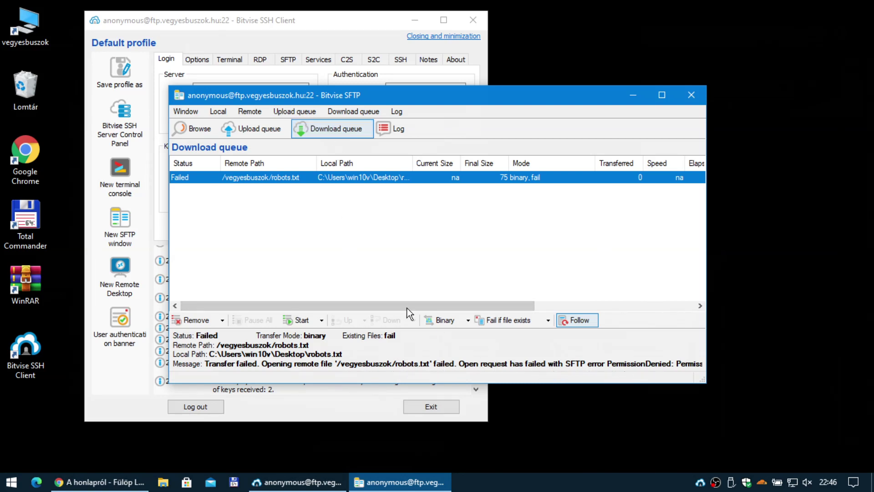
{"action": "left_click", "coordinate": [199, 131]}
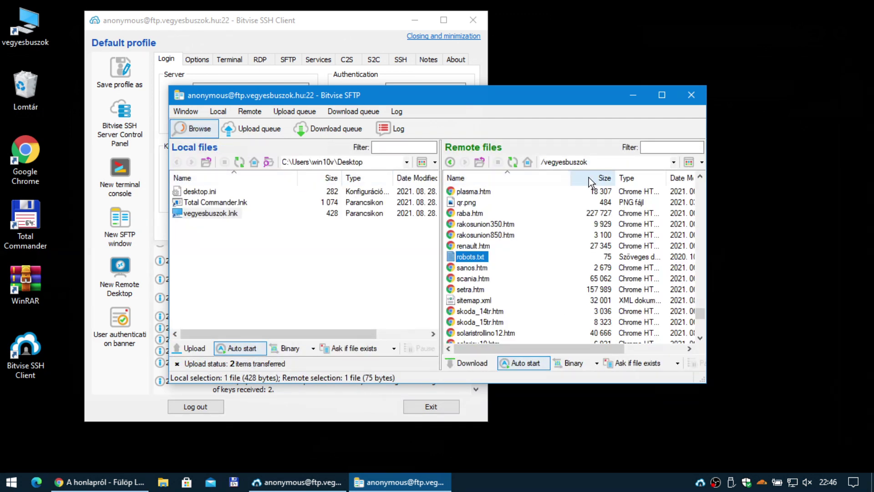
Step: Close the SFTP window and try to open a new terminal console on the server
{"action": "left_click", "coordinate": [702, 98]}
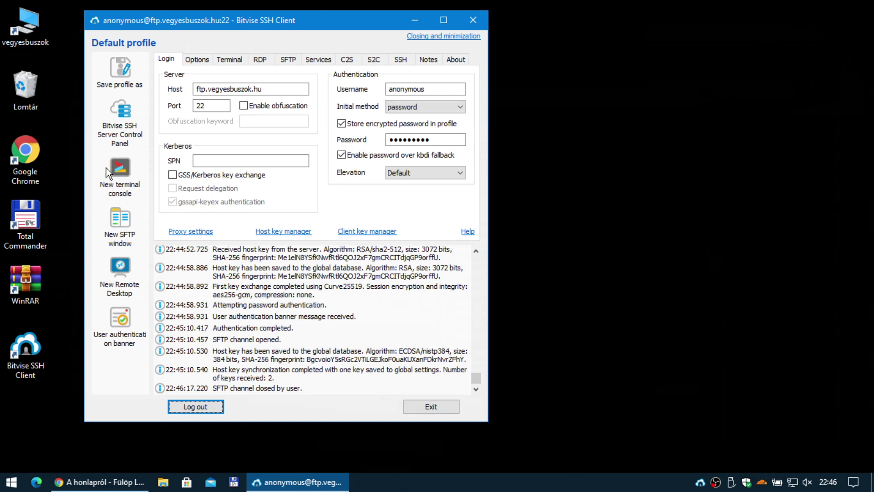
{"action": "left_click", "coordinate": [124, 160]}
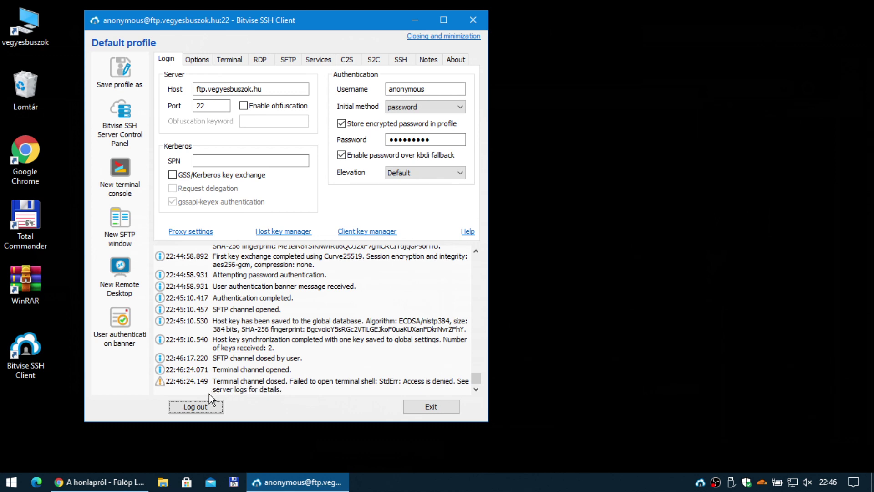
Step: Log out of the SSH session and exit Bitvise SSH Client
{"action": "left_click", "coordinate": [198, 406]}
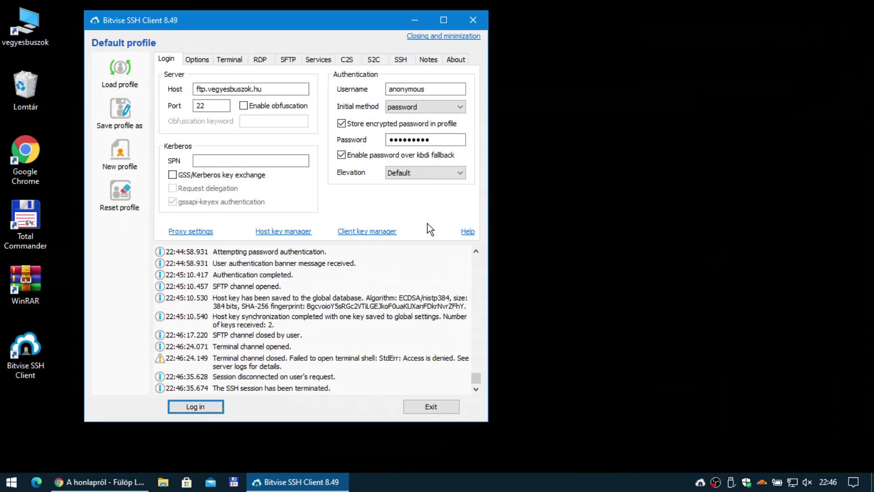
{"action": "left_click", "coordinate": [445, 407]}
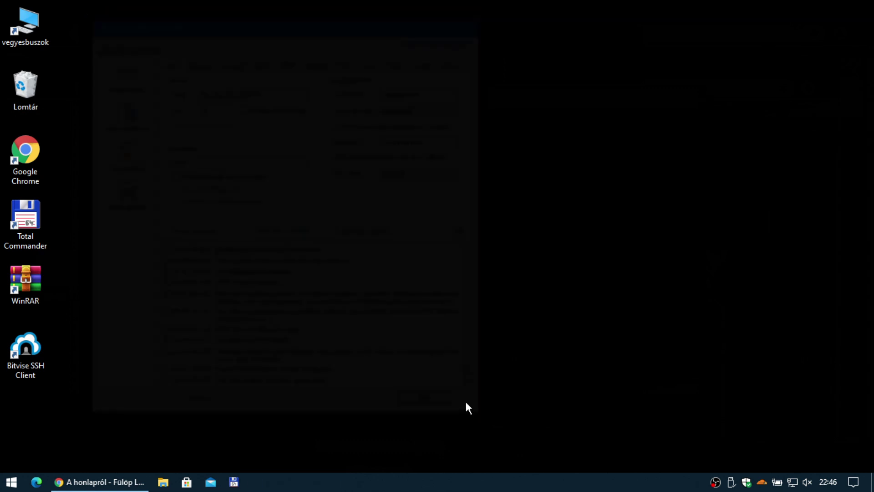
Step: Disconnect Cloudflare WARP and reload the vegyesbuszok.hu page in Chrome
{"action": "left_click", "coordinate": [761, 482]}
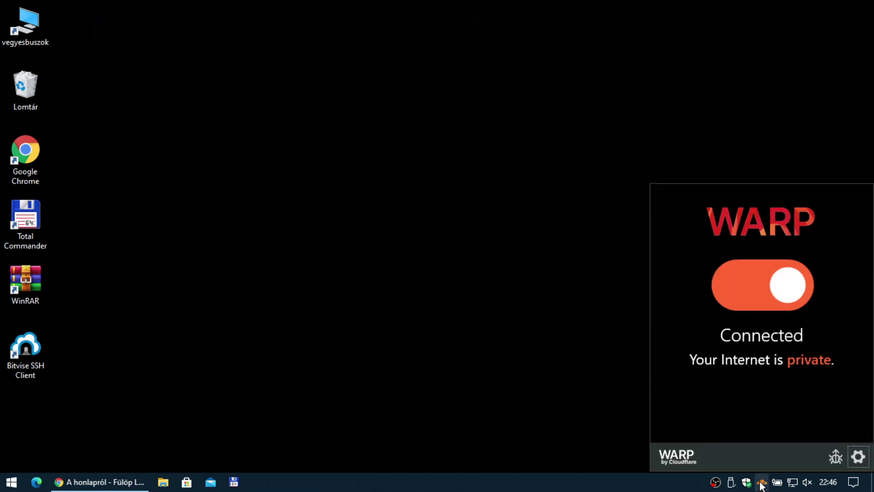
{"action": "left_click", "coordinate": [770, 285]}
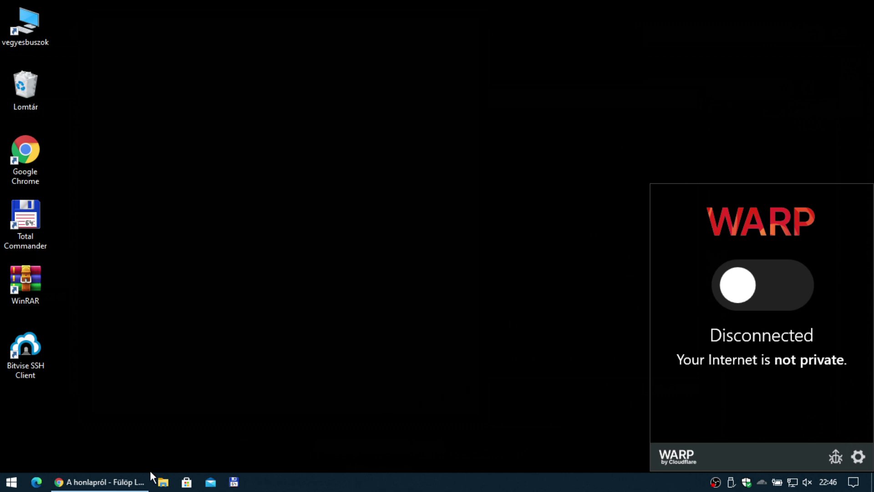
{"action": "left_click", "coordinate": [126, 482]}
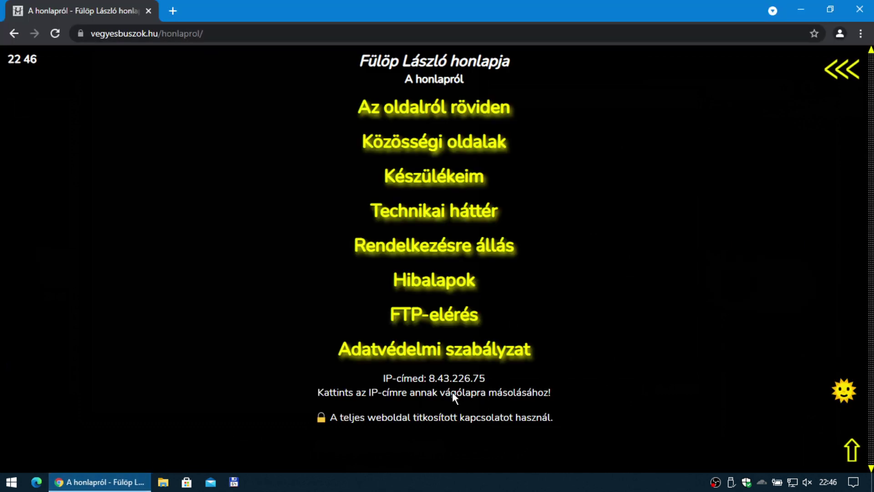
{"action": "left_click", "coordinate": [58, 33]}
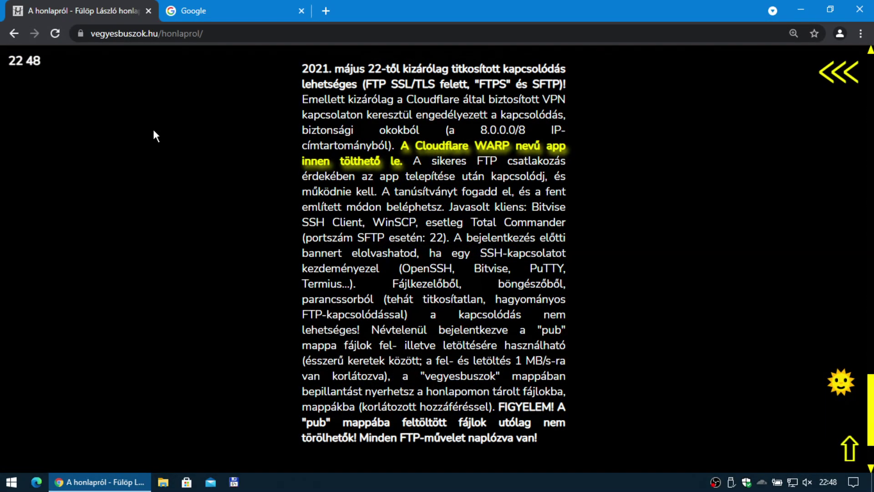
Step: Reconnect Cloudflare WARP
{"action": "left_click", "coordinate": [747, 482]}
{"action": "left_click", "coordinate": [764, 305]}
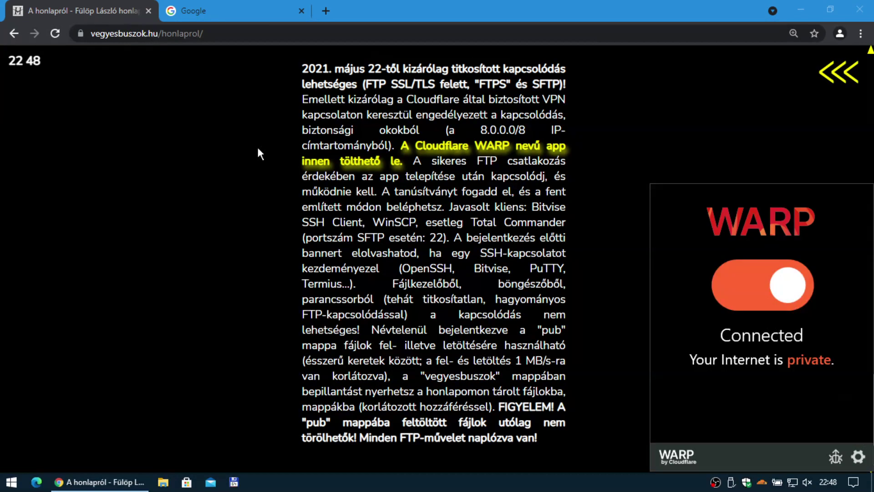
Step: Search Google for putty and open the latest release download page through putty.org
{"action": "left_click", "coordinate": [244, 14]}
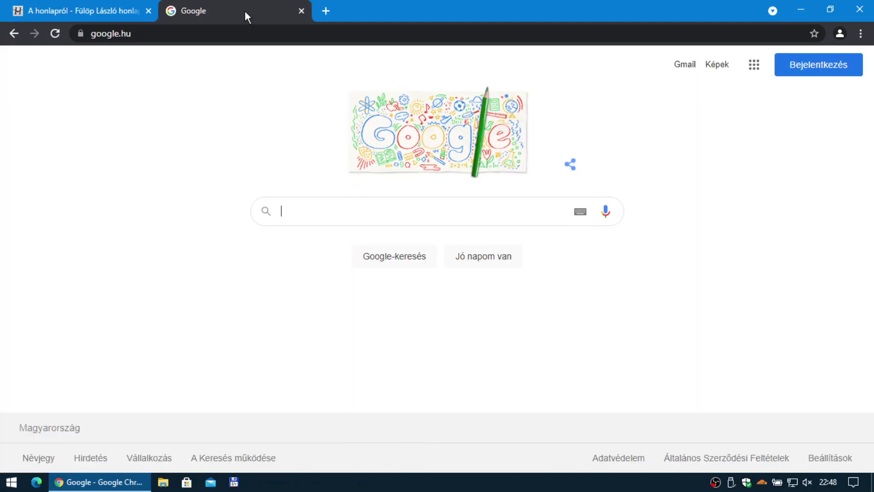
{"action": "type", "text": "putty"}
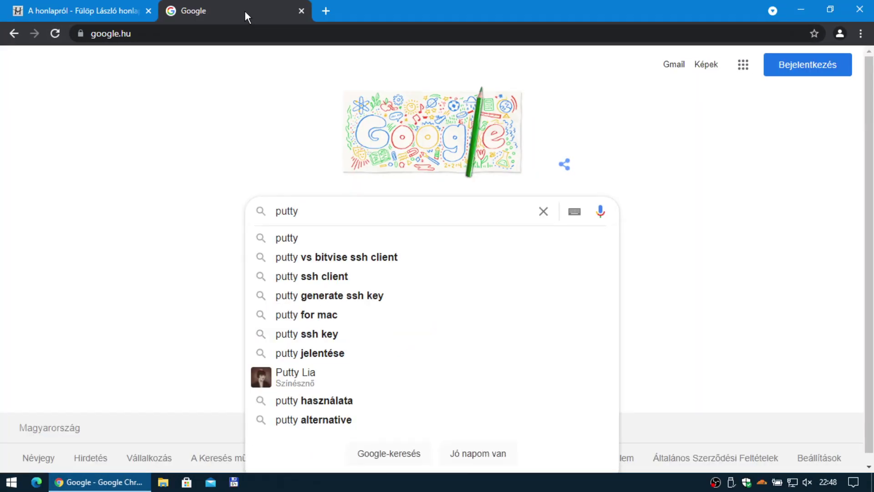
{"action": "key", "text": "Return"}
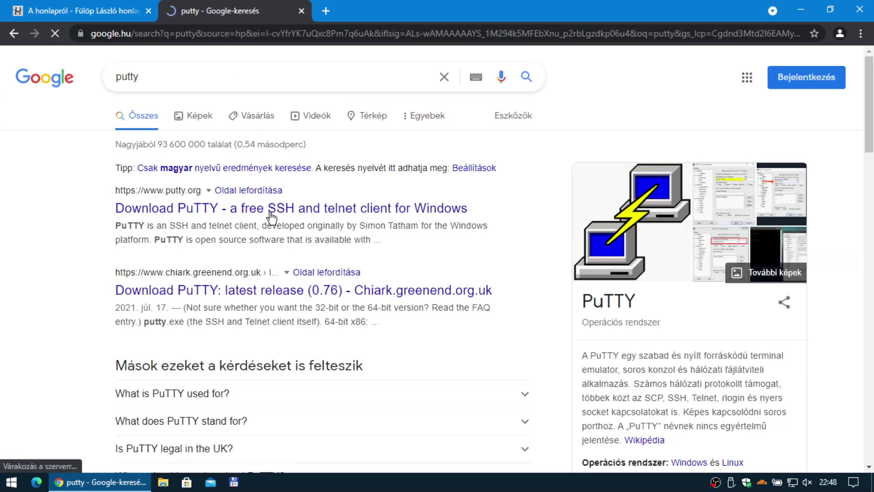
{"action": "left_click", "coordinate": [354, 210]}
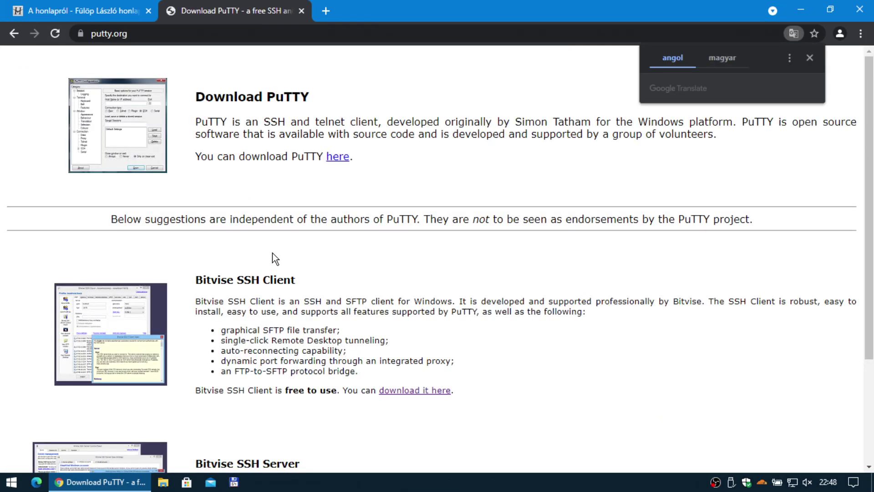
{"action": "left_click", "coordinate": [339, 157]}
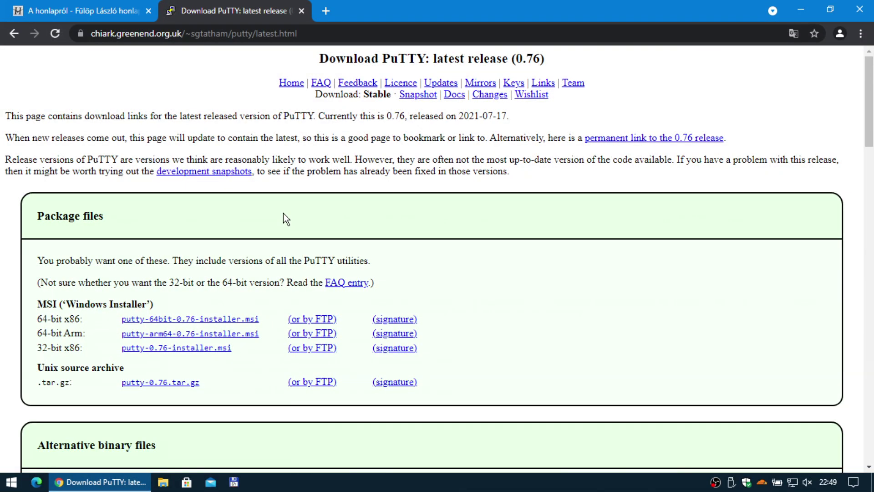
Step: Download the 64-bit x86 installer putty-64bit-0.76-installer.msi, have it open once finished, and close the download page
{"action": "left_click", "coordinate": [252, 318]}
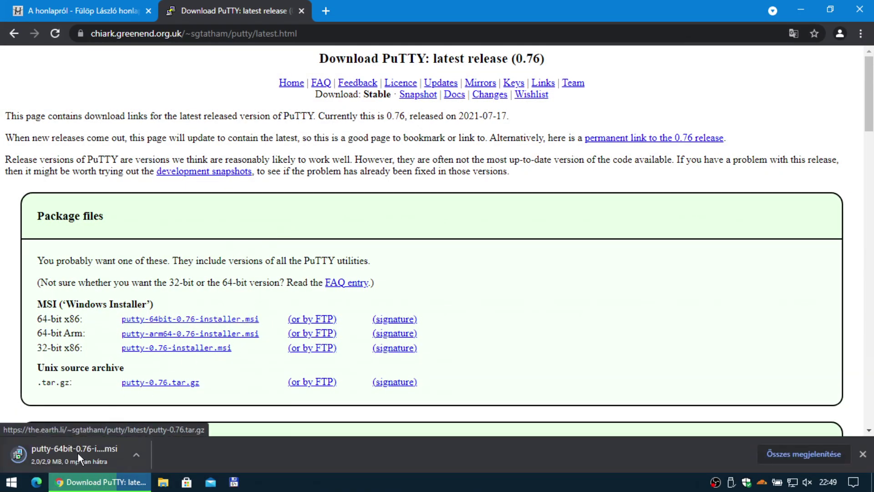
{"action": "left_click", "coordinate": [79, 452]}
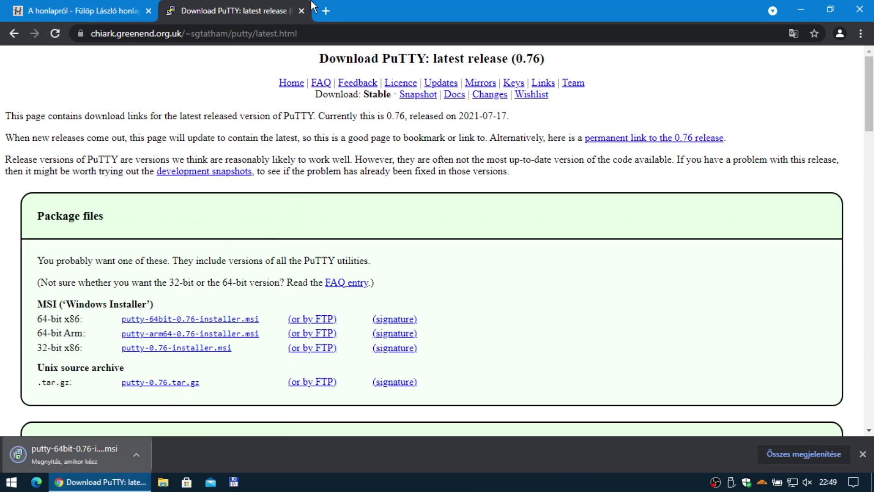
{"action": "left_click", "coordinate": [300, 11]}
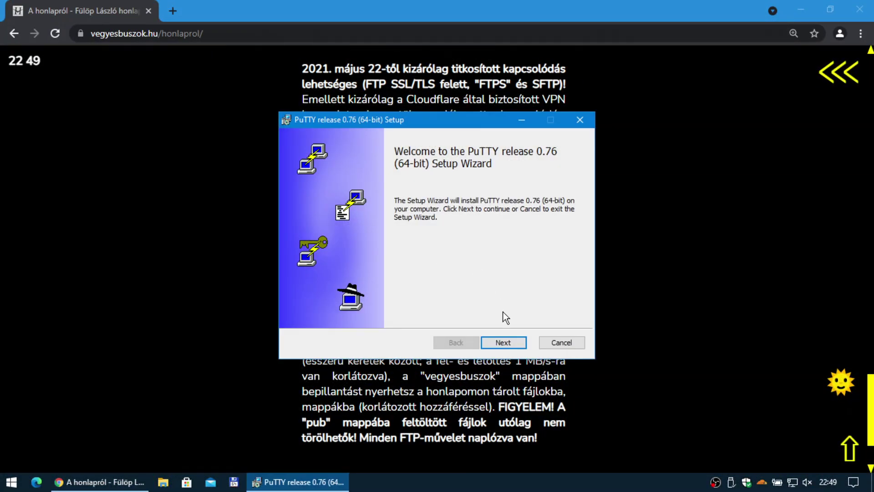
Step: Start installing PuTTY 0.76 in C:\Program Files\PuTTY\ with the desktop shortcut feature installed on the local hard drive
{"action": "left_click", "coordinate": [505, 344]}
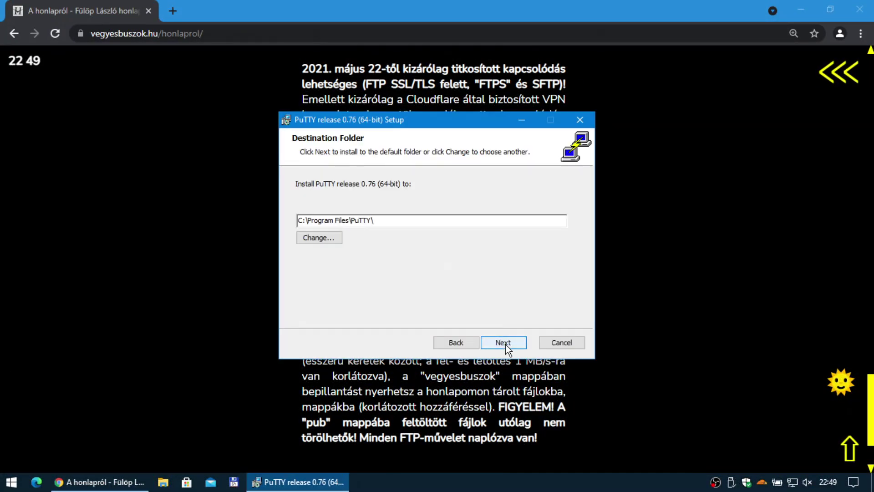
{"action": "left_click", "coordinate": [505, 344]}
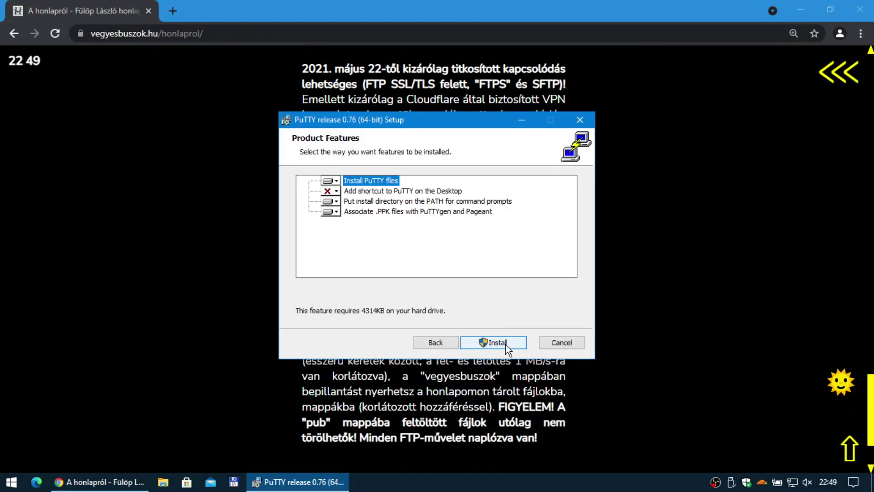
{"action": "left_click", "coordinate": [336, 192]}
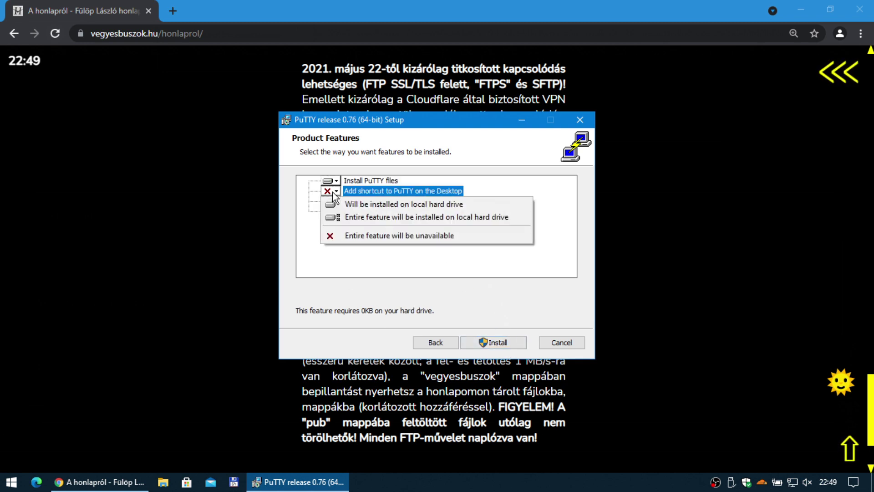
{"action": "left_click", "coordinate": [341, 201]}
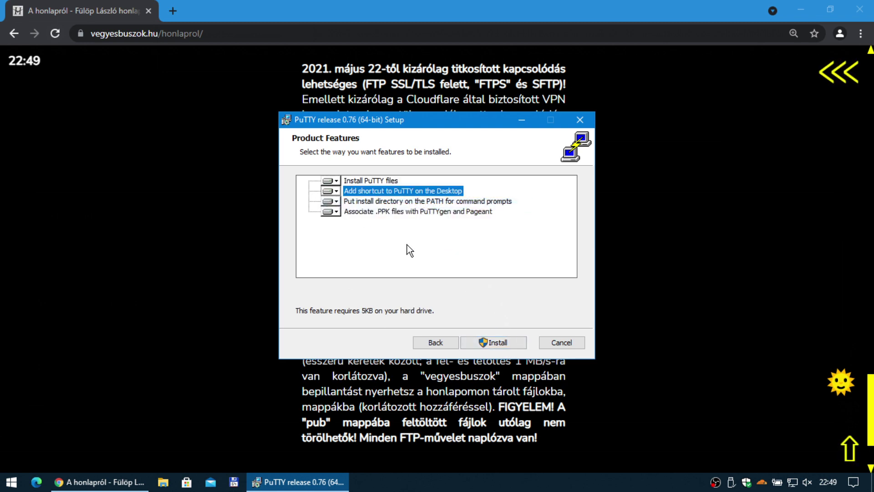
{"action": "left_click", "coordinate": [496, 342]}
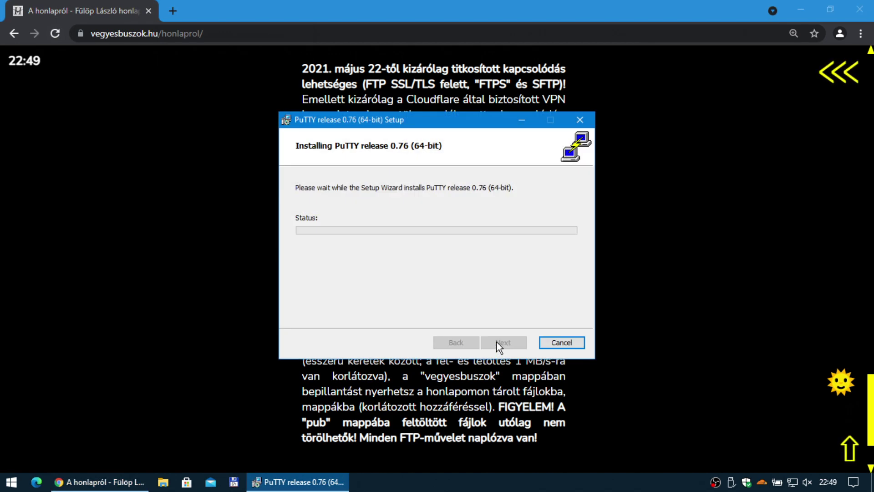
Step: Minimize the browser and finish the PuTTY setup without viewing the README file
{"action": "left_click", "coordinate": [802, 10]}
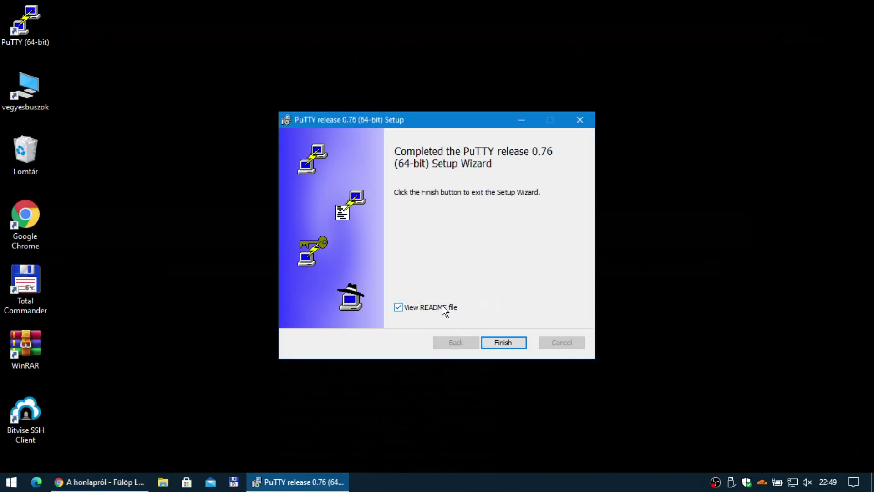
{"action": "left_click", "coordinate": [442, 307]}
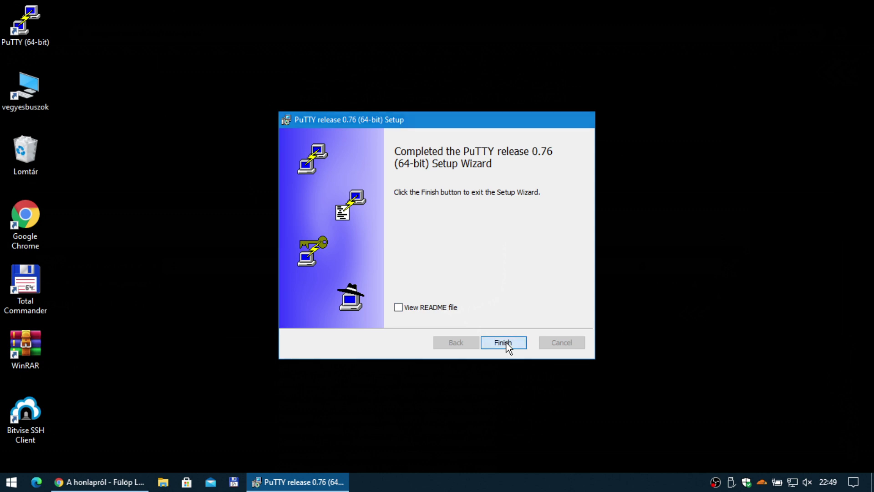
{"action": "left_click", "coordinate": [506, 342]}
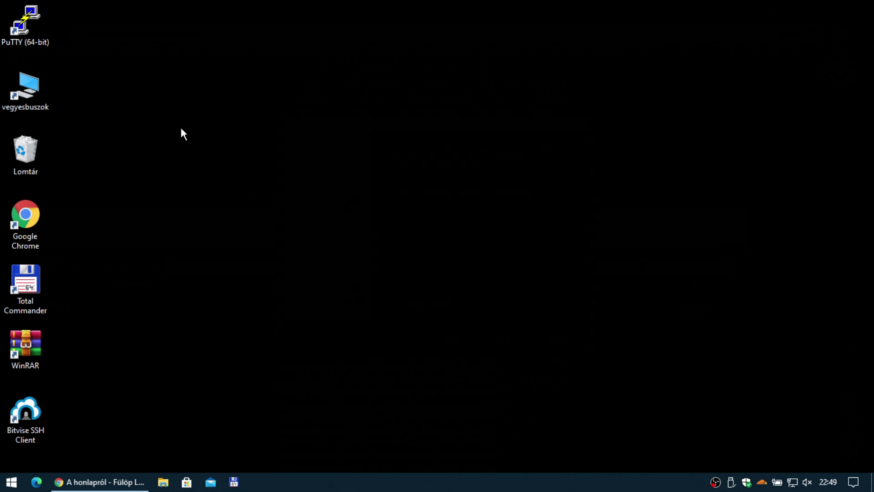
Step: Launch PuTTY and save an SSH session named vegyesbuszok for host ftp.vegyesbuszok.hu on port 22
{"action": "double_click", "coordinate": [34, 36]}
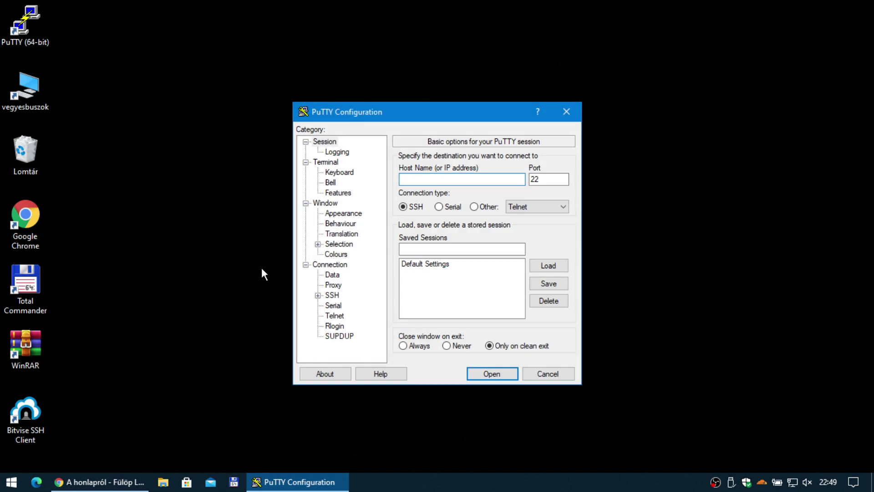
{"action": "left_click", "coordinate": [561, 180]}
{"action": "left_click", "coordinate": [405, 182]}
{"action": "type", "text": "ftp.vegyesbuszok.hu"}
{"action": "left_click", "coordinate": [441, 249]}
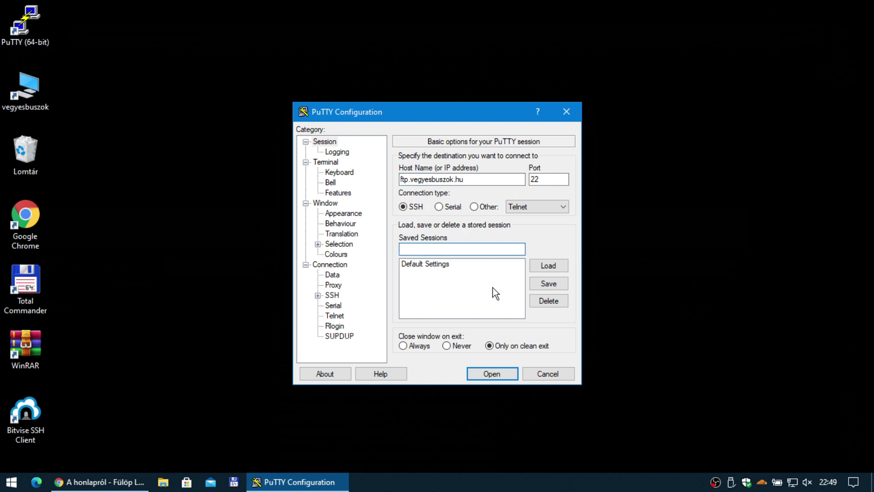
{"action": "type", "text": "vegyesbuszok"}
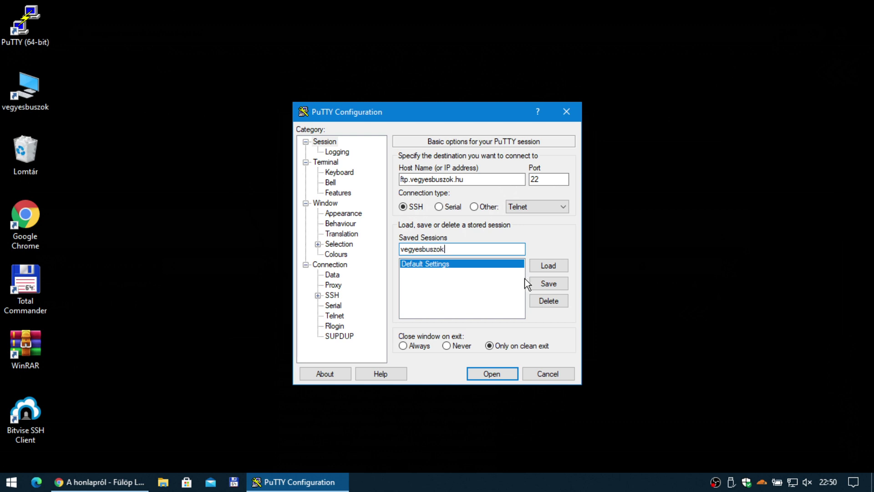
{"action": "left_click", "coordinate": [549, 284]}
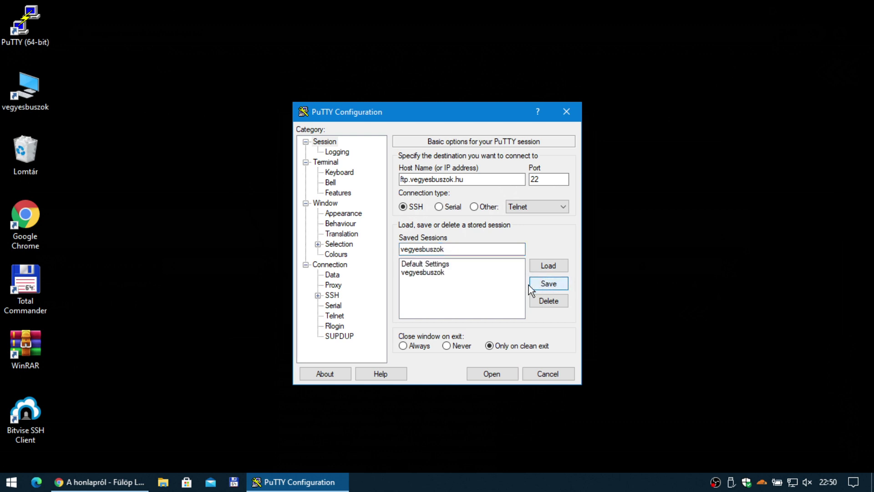
Step: Load the saved vegyesbuszok session, open its connection and accept the server's host key into the cache
{"action": "left_click", "coordinate": [457, 273]}
{"action": "left_click", "coordinate": [546, 269]}
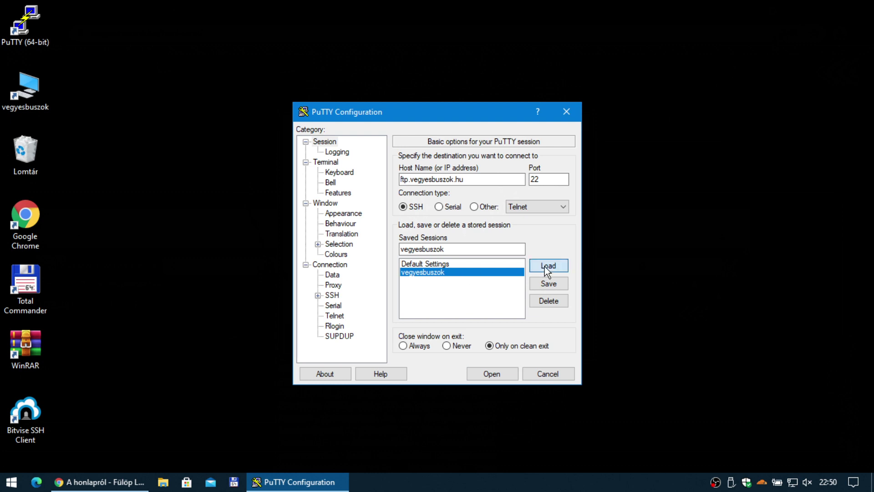
{"action": "left_click", "coordinate": [491, 373]}
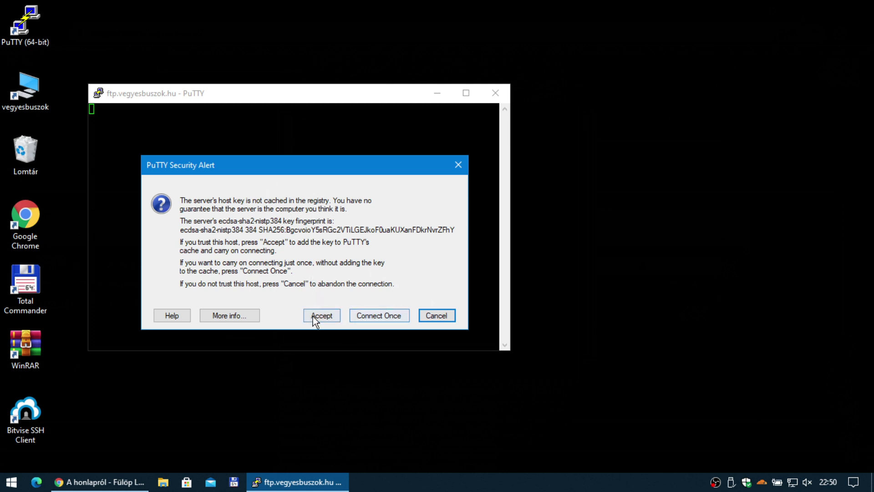
{"action": "left_click", "coordinate": [326, 316]}
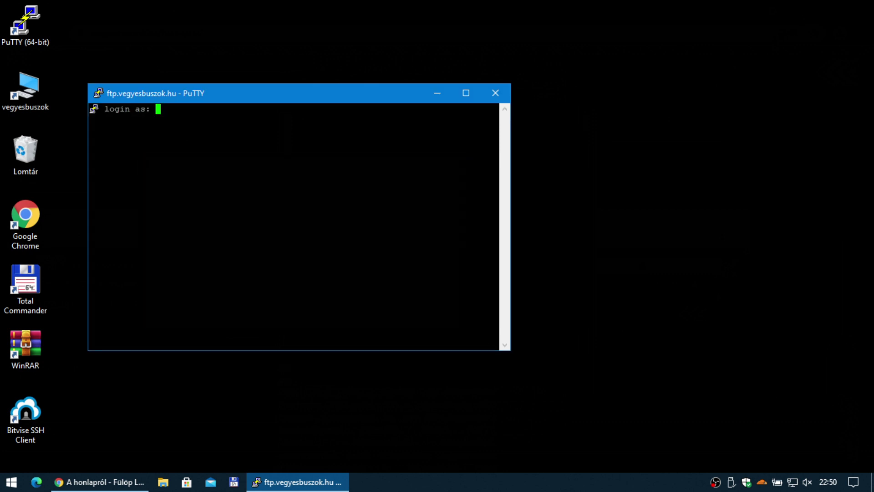
Step: Try to log in to the server as anonymous with the account password, and close the PuTTY session
{"action": "type", "text": "anonymous"}
{"action": "key", "text": "Return"}
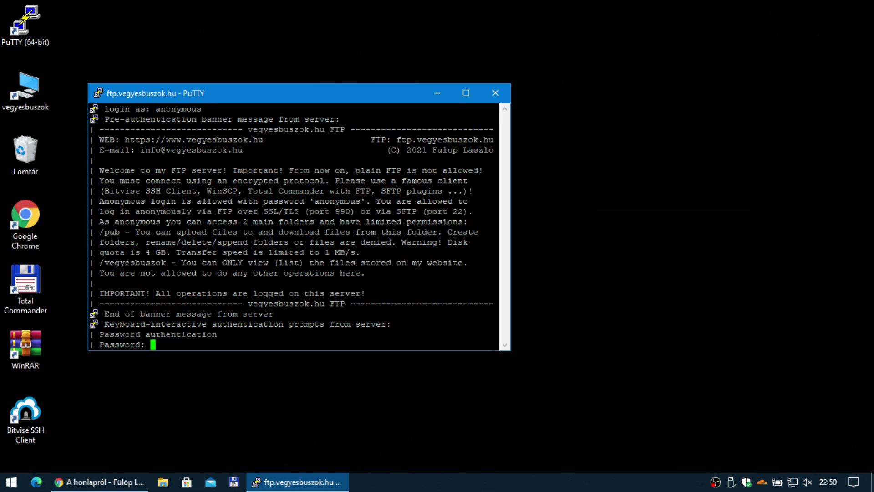
{"action": "key", "text": "Return"}
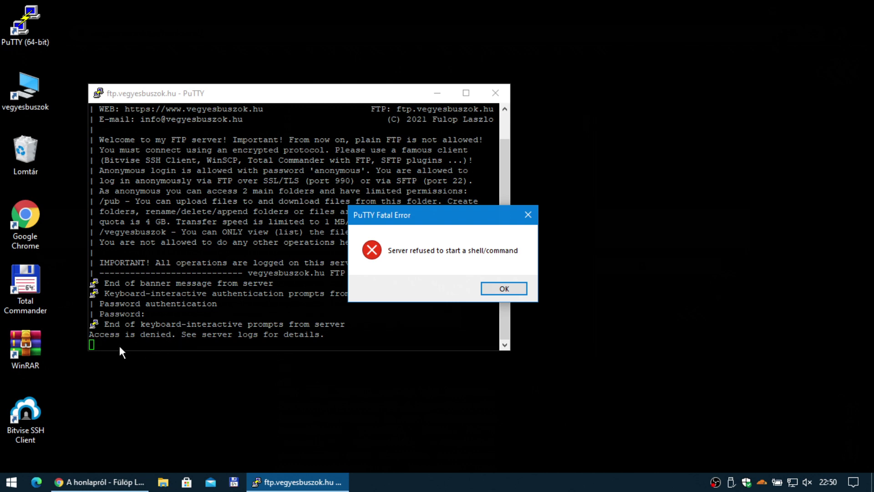
{"action": "left_click", "coordinate": [503, 288]}
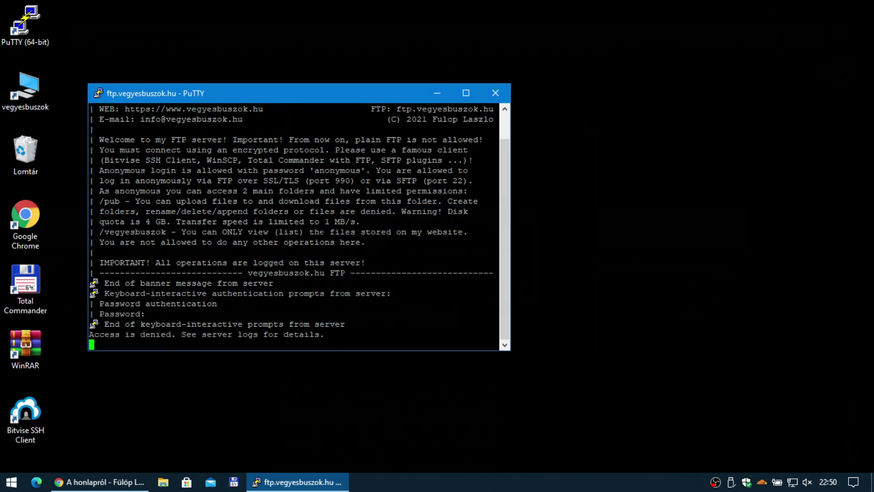
{"action": "key", "text": "alt+F4"}
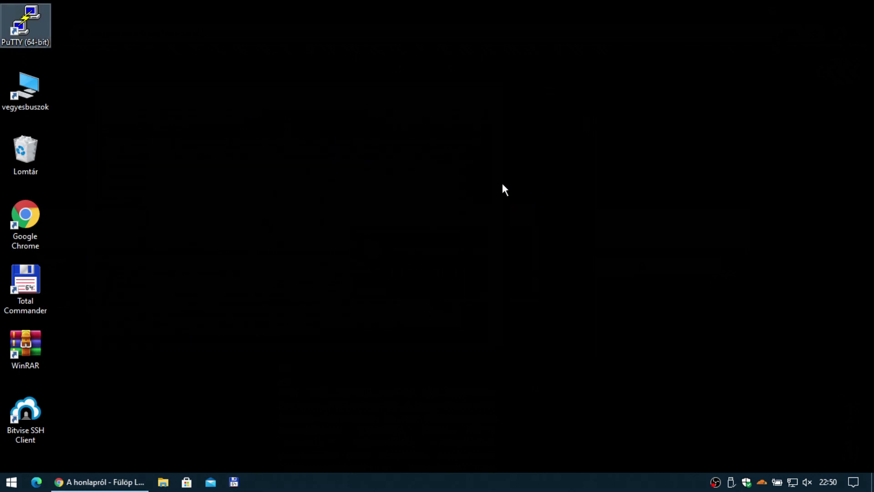